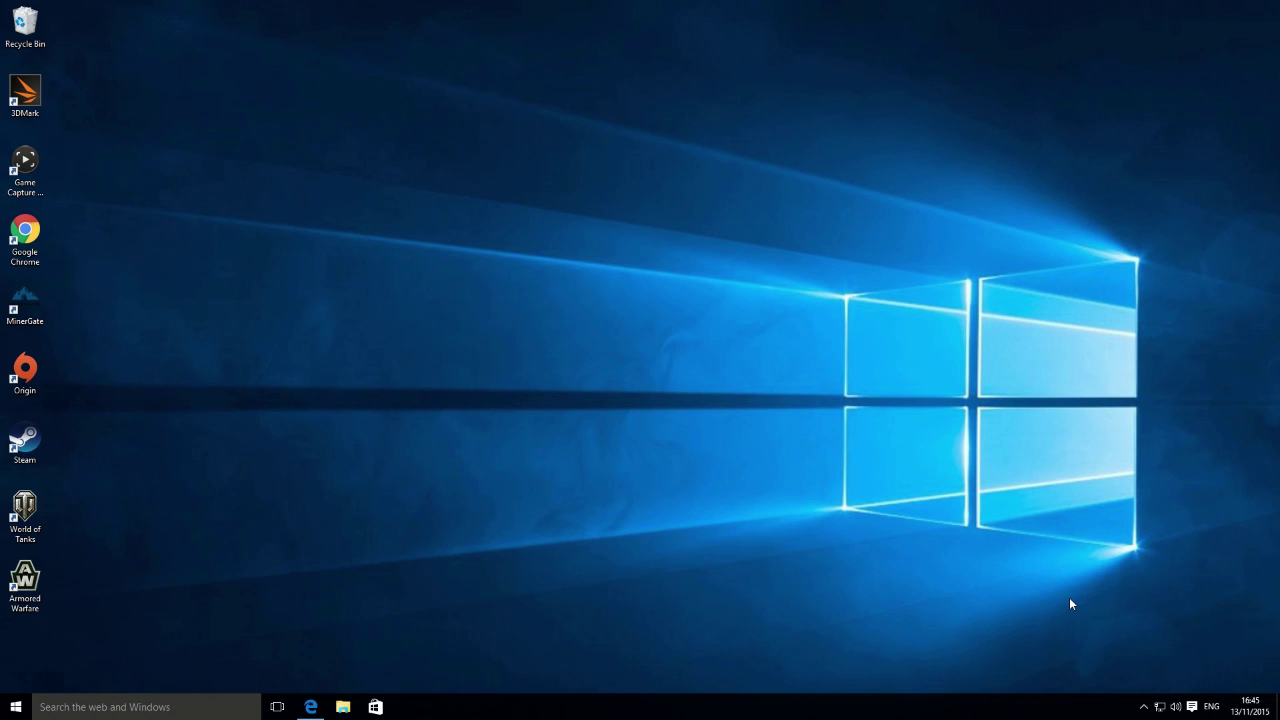
- Search Google for minergate.com in the Edge browser and open the MinerGate site from the results
{"action": "left_click", "coordinate": [311, 707]}
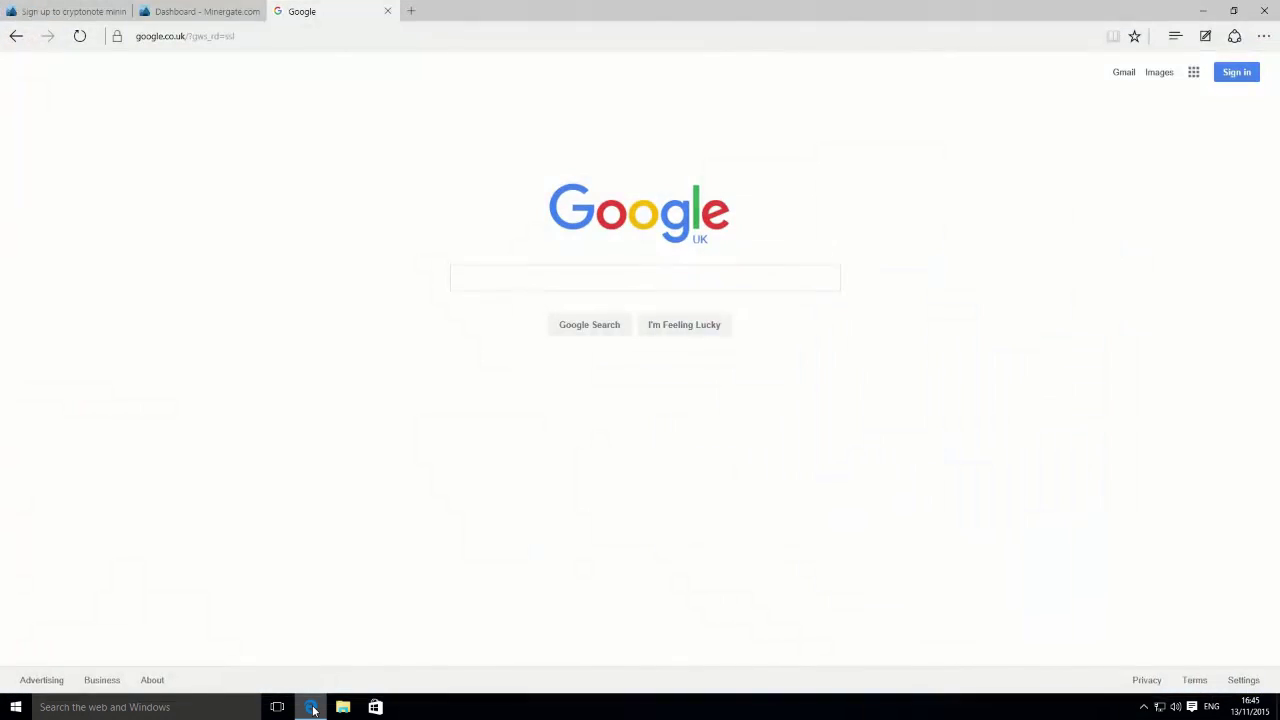
{"action": "left_click", "coordinate": [571, 276]}
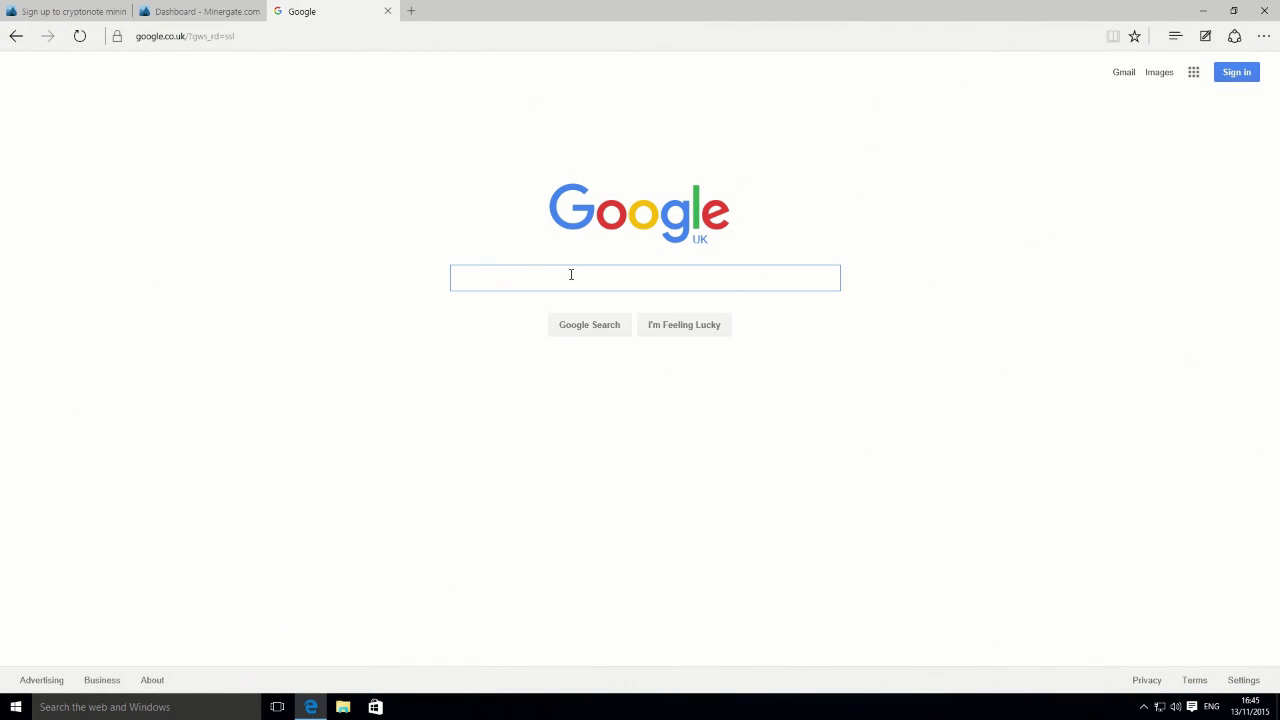
{"action": "type", "text": "miner"}
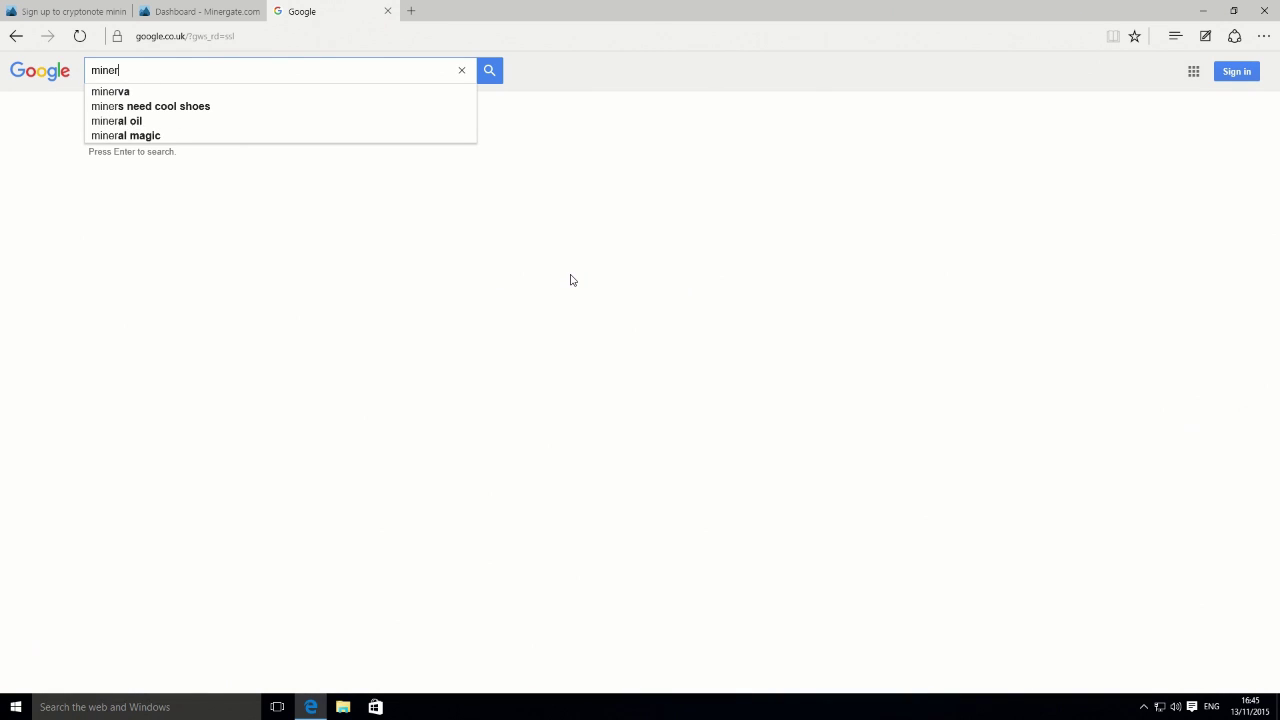
{"action": "type", "text": "gate.com"}
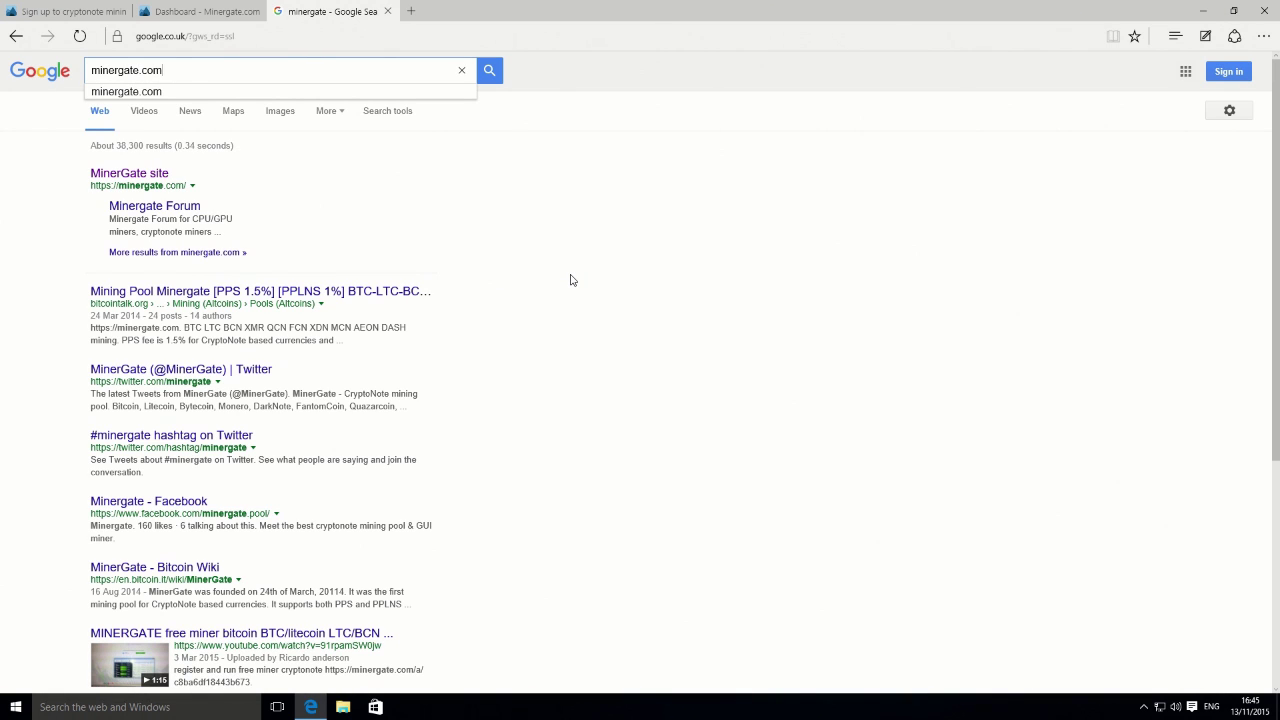
{"action": "key", "text": "Return"}
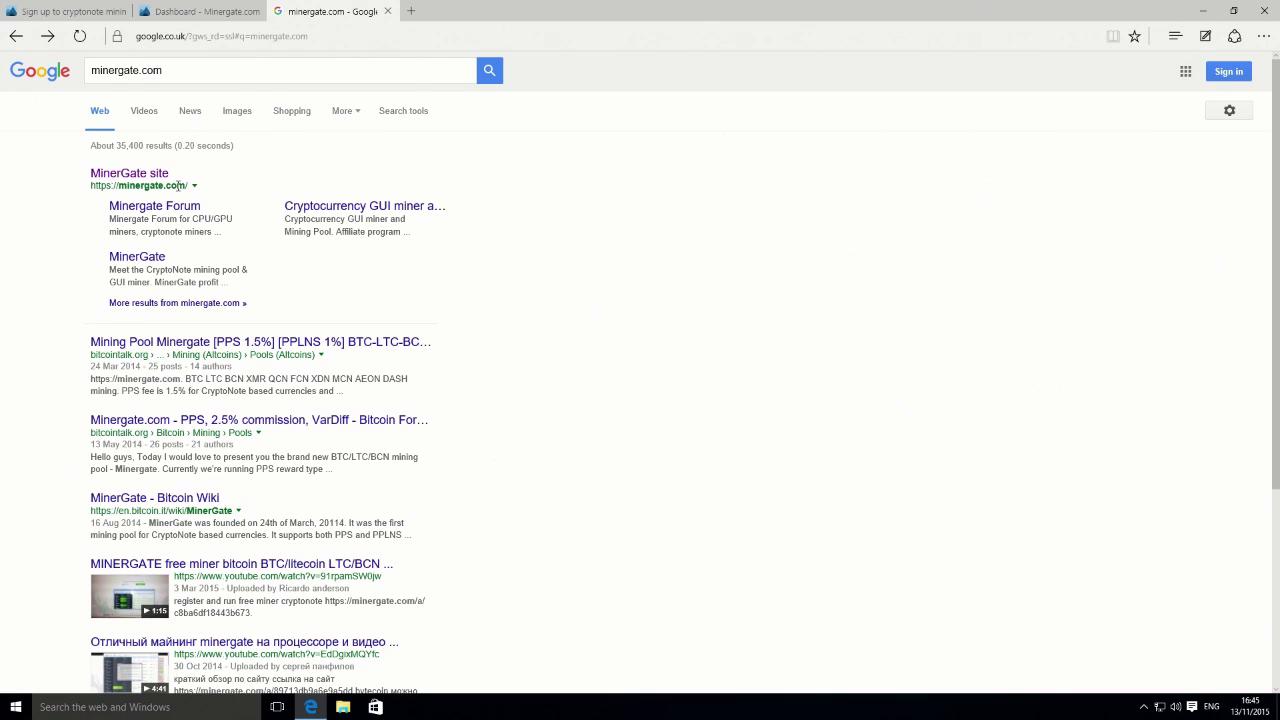
{"action": "left_click", "coordinate": [156, 176]}
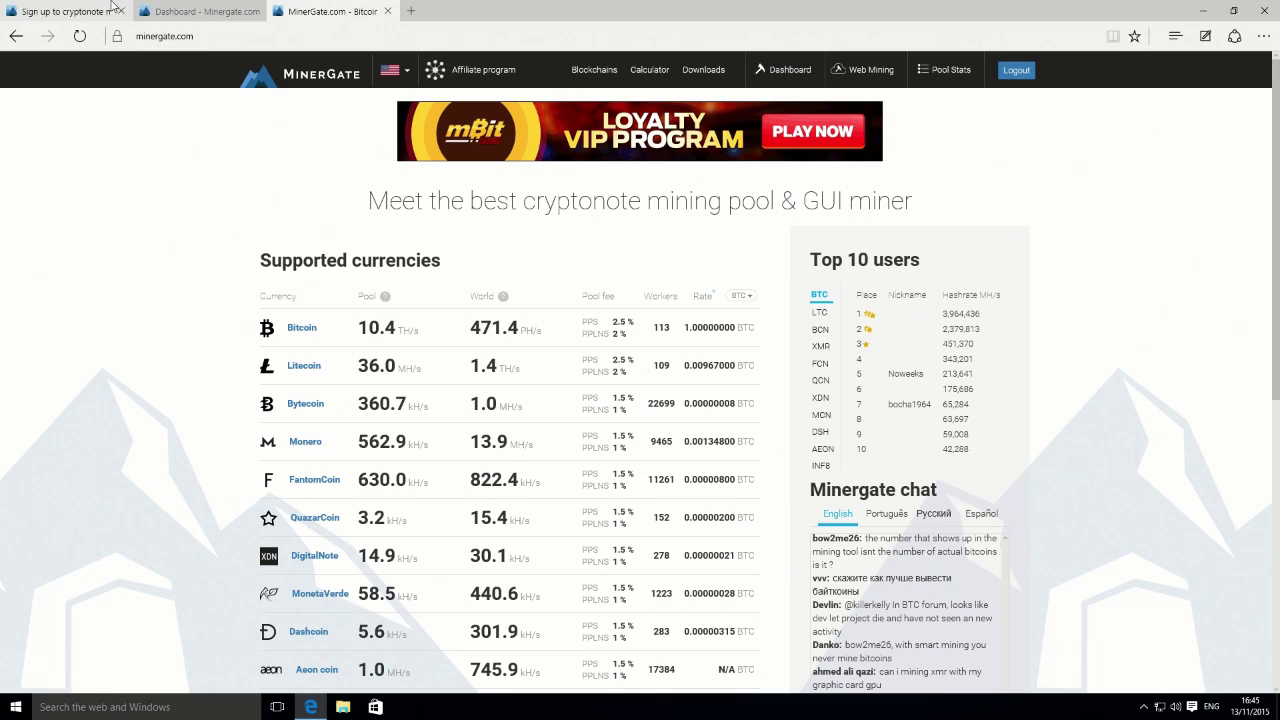
- View the MinerGate account sign-up page and examine the balances and mining status of each currency on the dashboard
{"action": "left_click", "coordinate": [93, 17]}
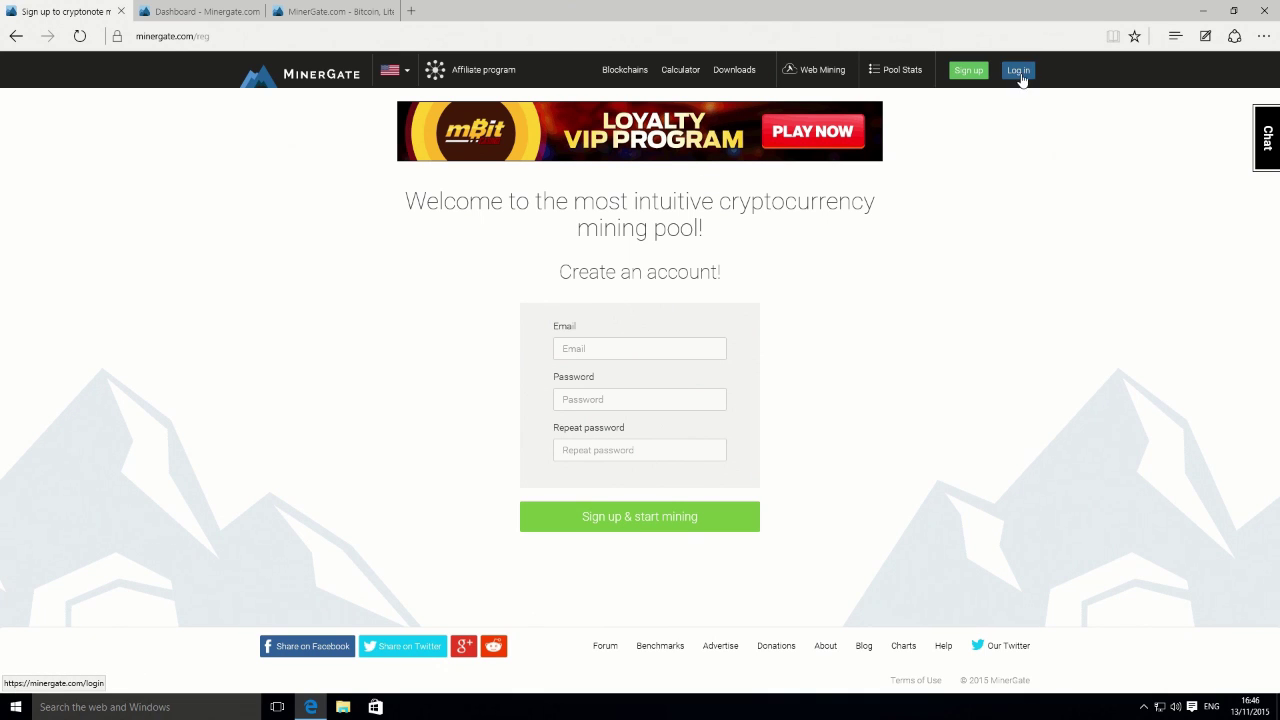
{"action": "left_click", "coordinate": [218, 12]}
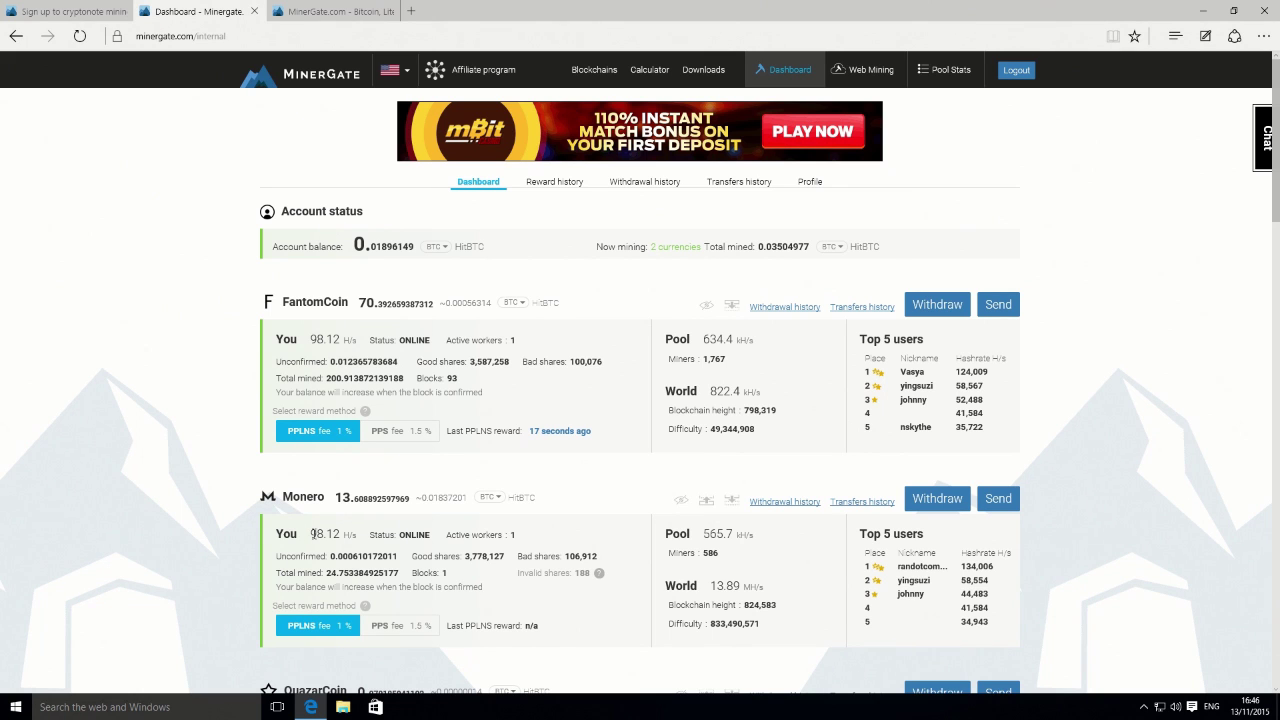
{"action": "scroll", "coordinate": [320, 534], "scroll_direction": "down", "scroll_amount": 3}
{"action": "scroll", "coordinate": [322, 535], "scroll_direction": "up", "scroll_amount": 2}
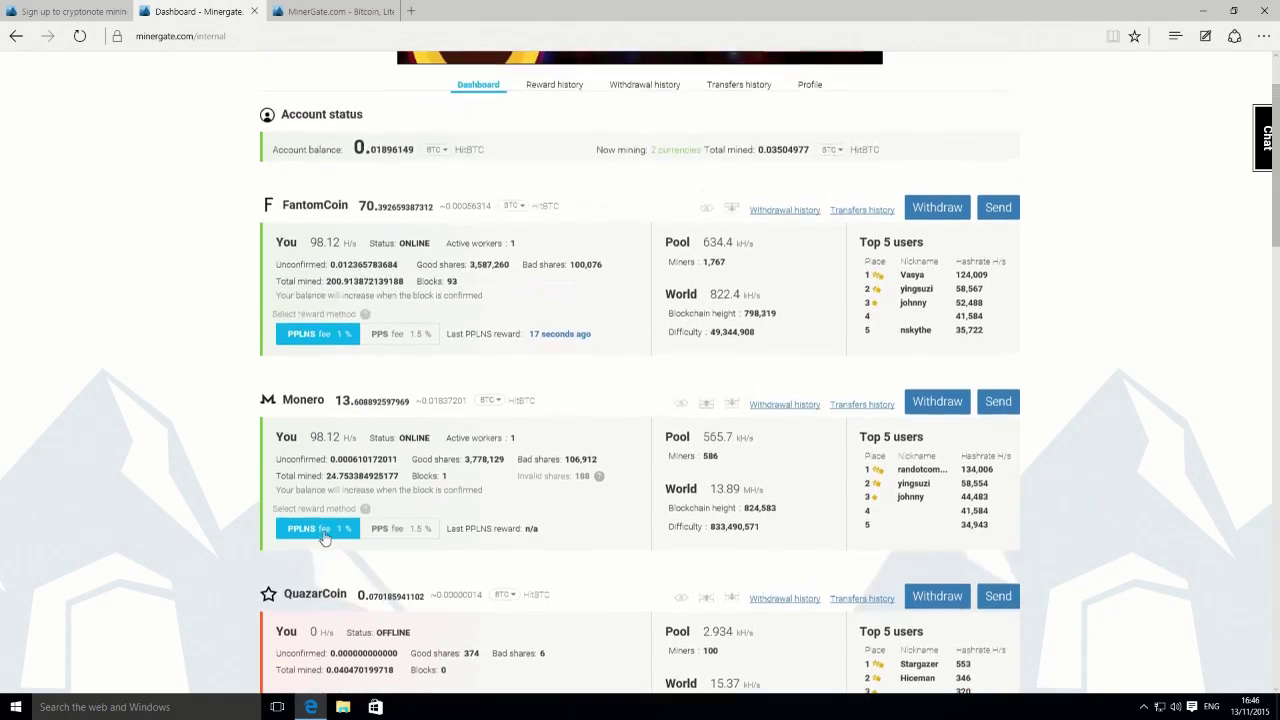
{"action": "scroll", "coordinate": [322, 535], "scroll_direction": "down", "scroll_amount": 3}
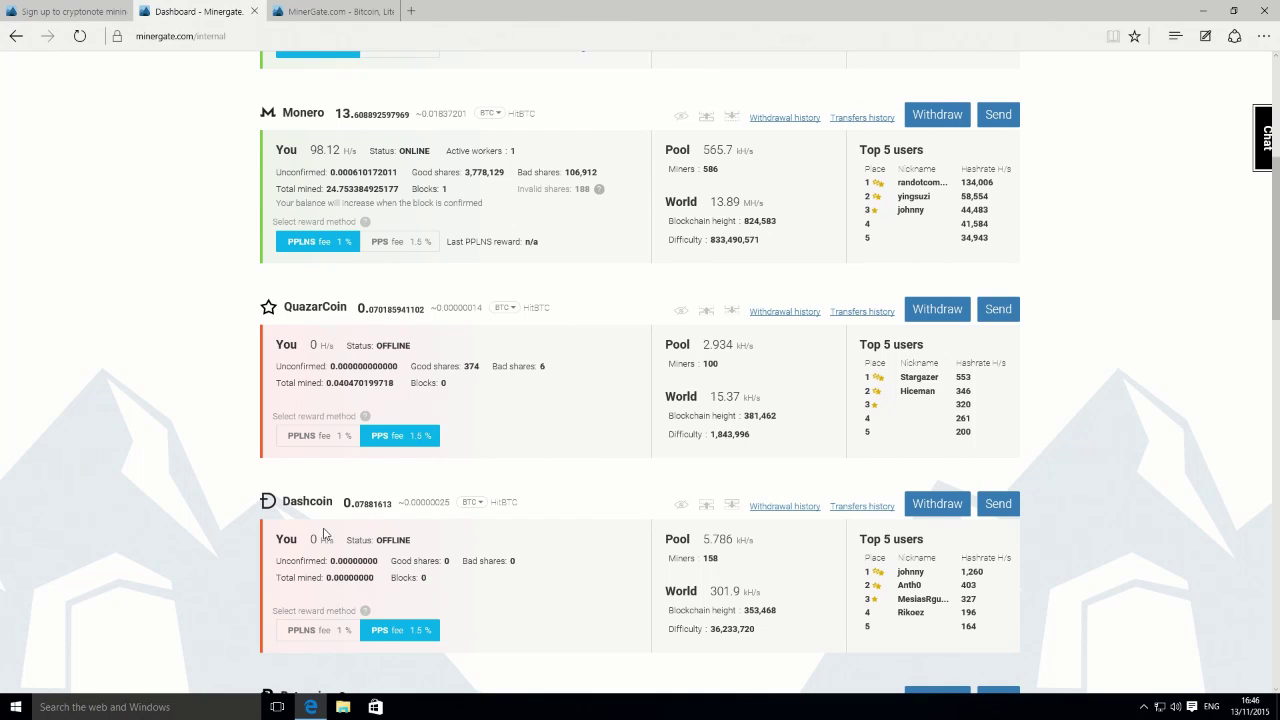
{"action": "scroll", "coordinate": [382, 368], "scroll_direction": "down", "scroll_amount": 4}
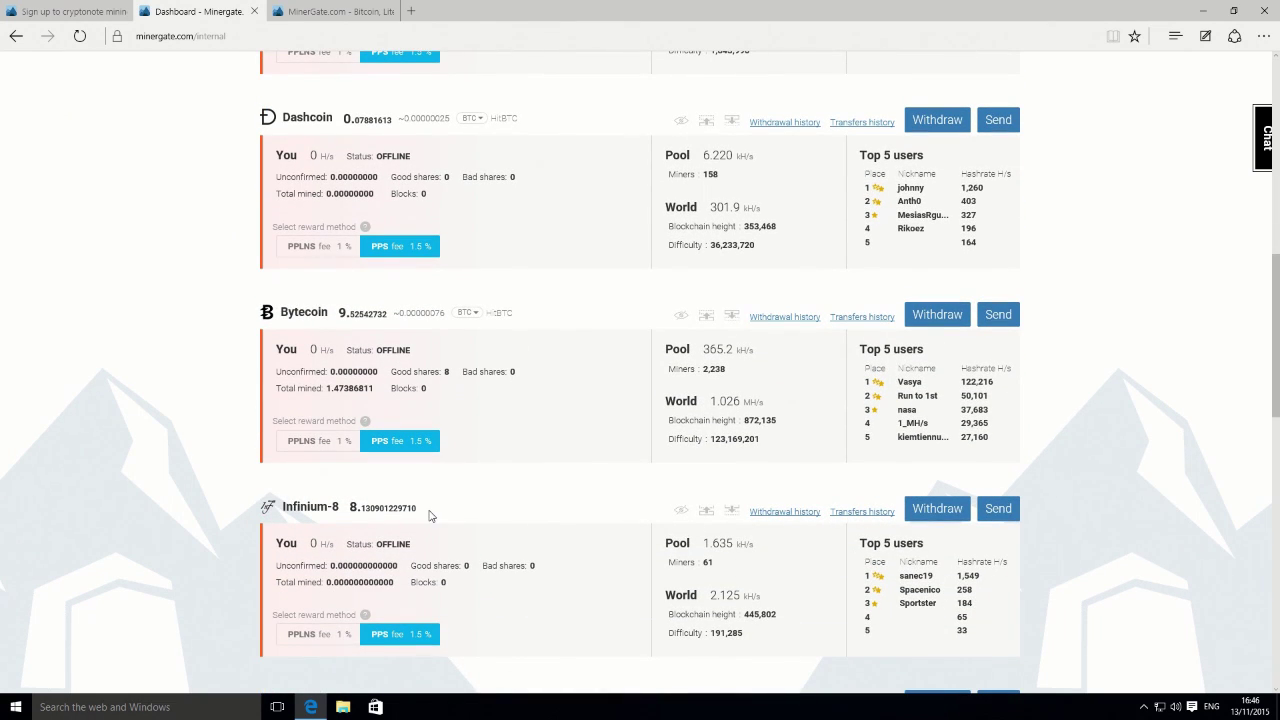
{"action": "scroll", "coordinate": [430, 515], "scroll_direction": "down", "scroll_amount": 5}
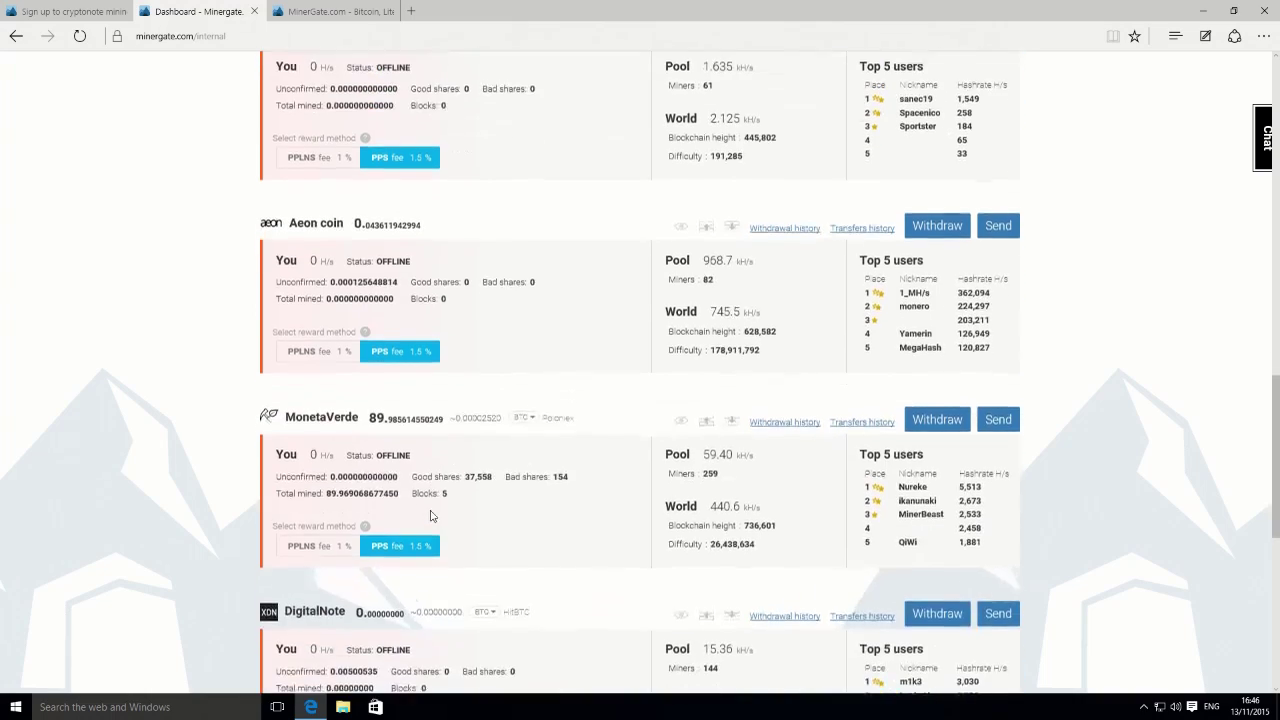
{"action": "scroll", "coordinate": [391, 418], "scroll_direction": "down", "scroll_amount": 5}
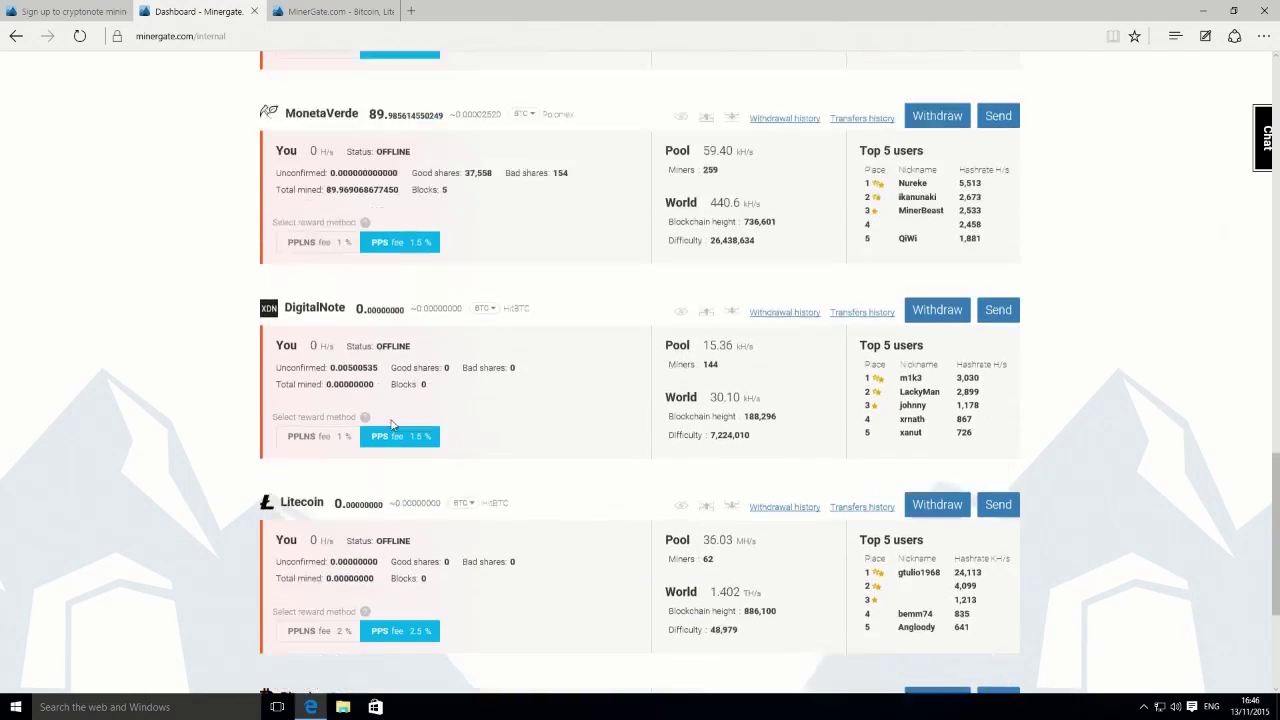
{"action": "scroll", "coordinate": [443, 414], "scroll_direction": "up", "scroll_amount": 5}
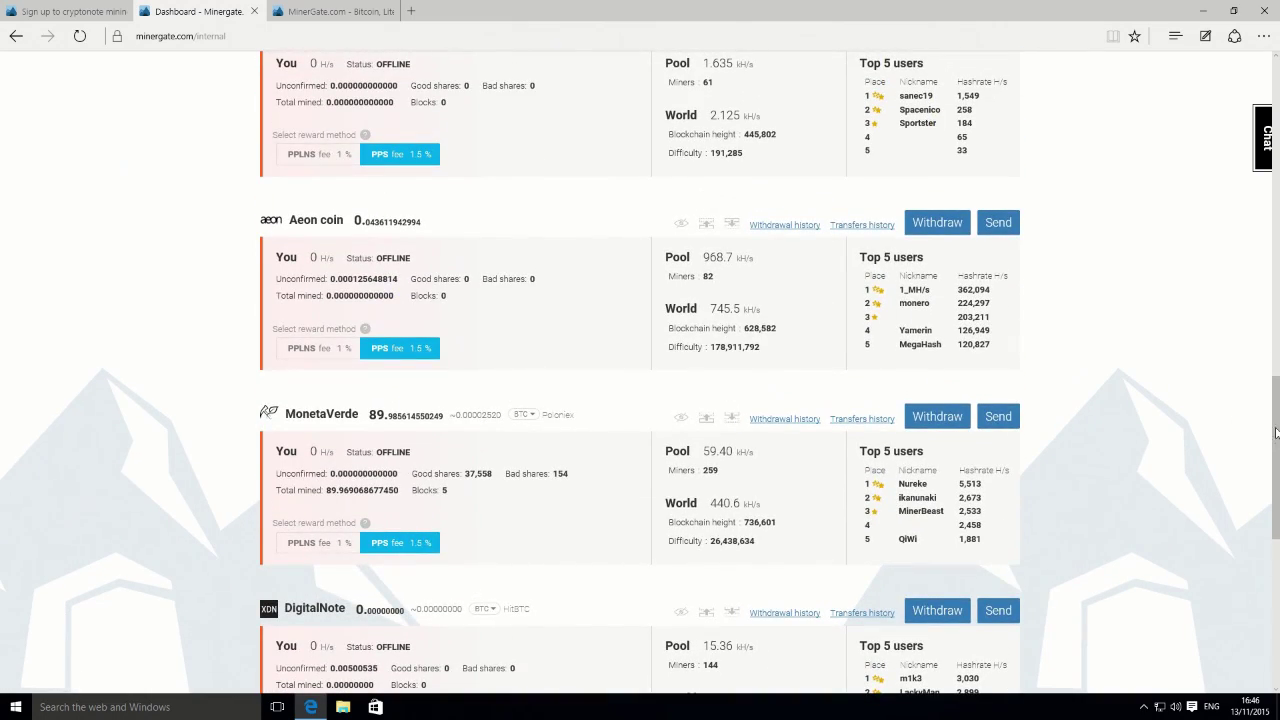
{"action": "left_click_drag", "start_coordinate": [1276, 433], "coordinate": [1270, 113]}
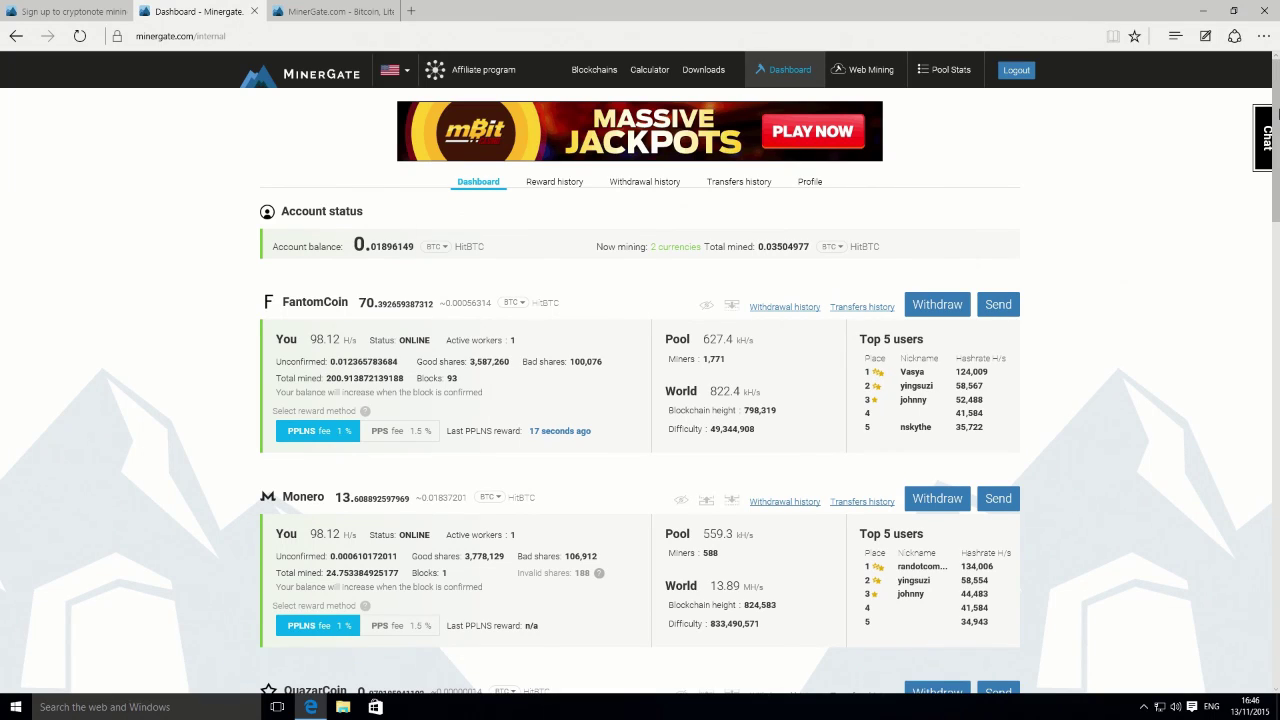
- Open the MinerGate downloads page and examine the GUI miner versions for each operating system and the archive
{"action": "left_click", "coordinate": [700, 72]}
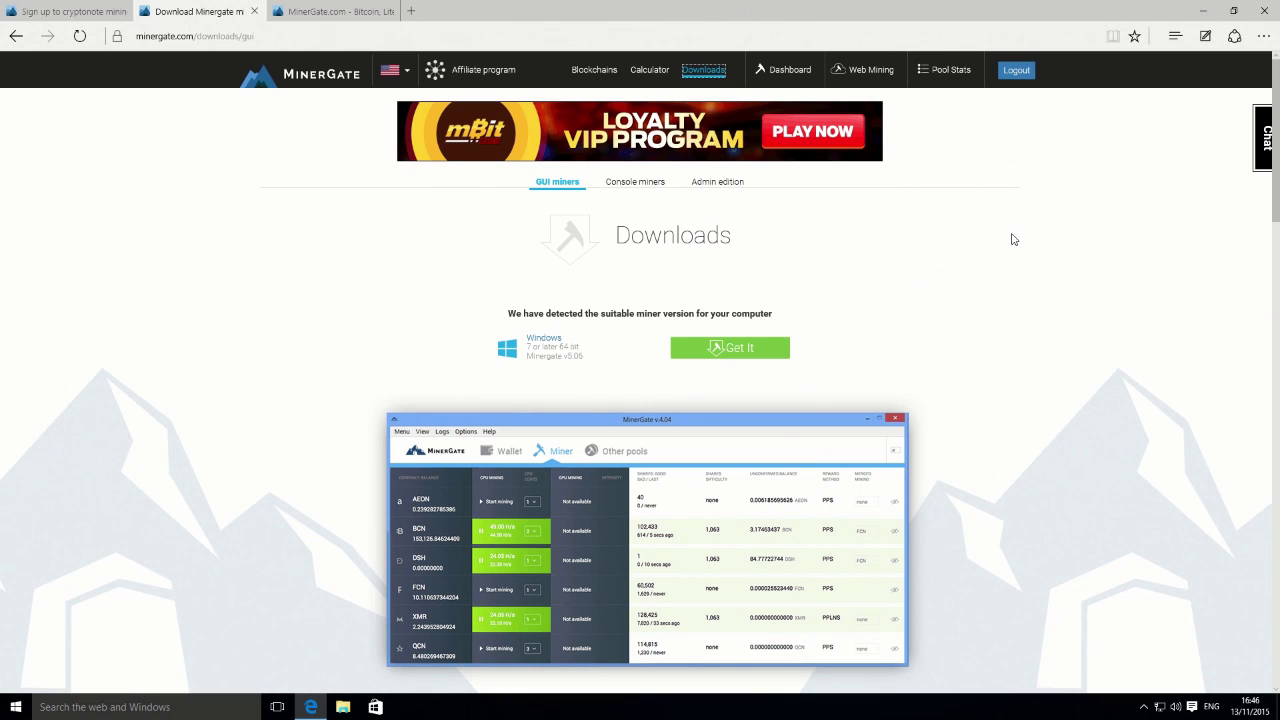
{"action": "scroll", "coordinate": [908, 314], "scroll_direction": "down", "scroll_amount": 2}
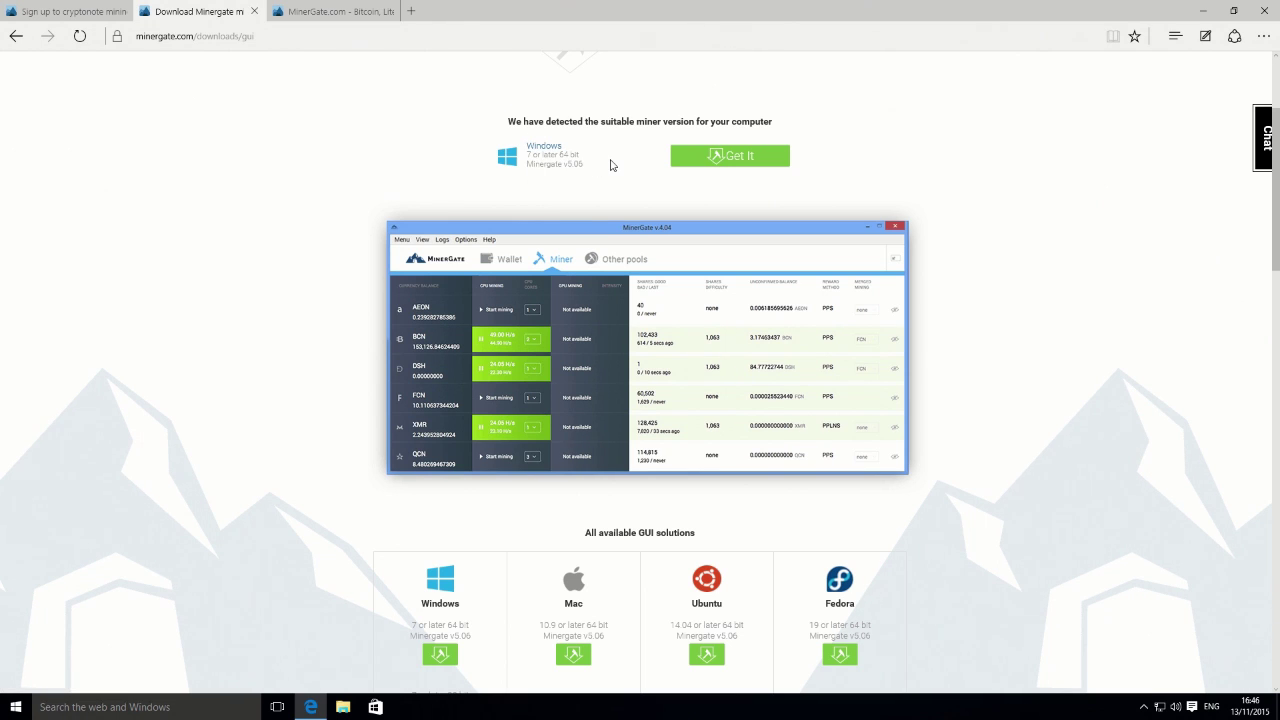
{"action": "scroll", "coordinate": [608, 171], "scroll_direction": "down", "scroll_amount": 1}
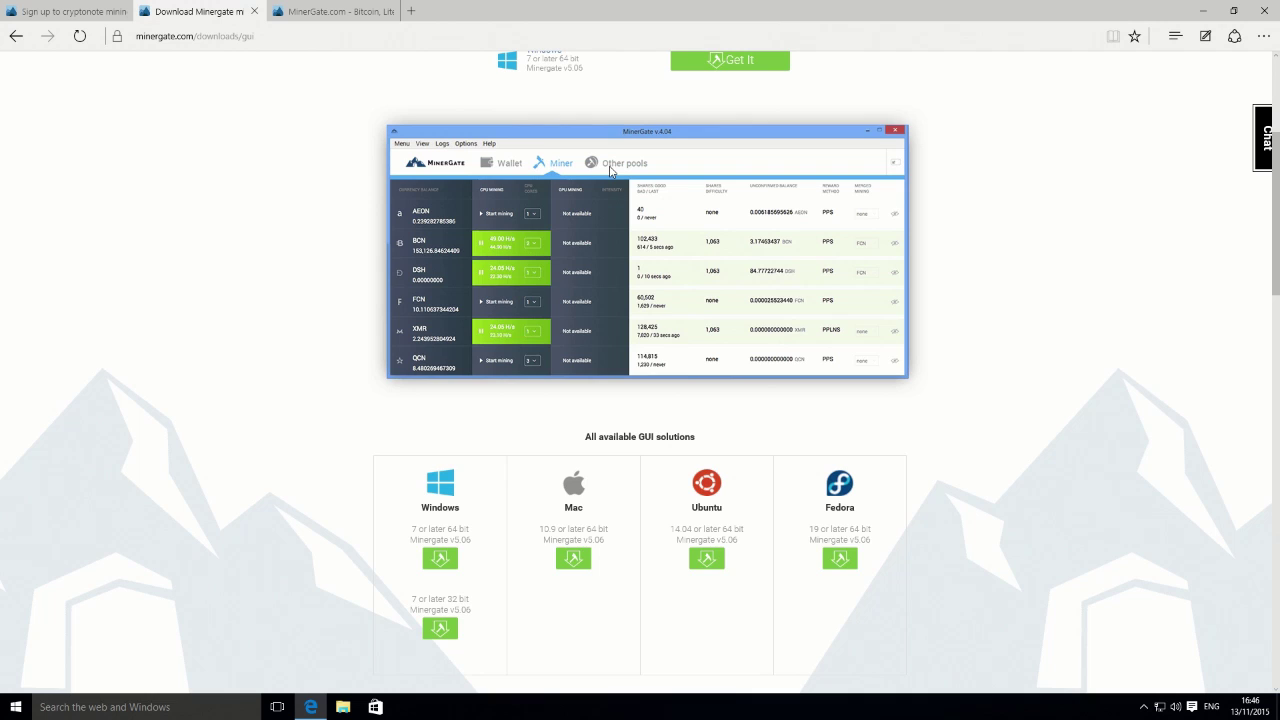
{"action": "scroll", "coordinate": [592, 133], "scroll_direction": "up", "scroll_amount": 1}
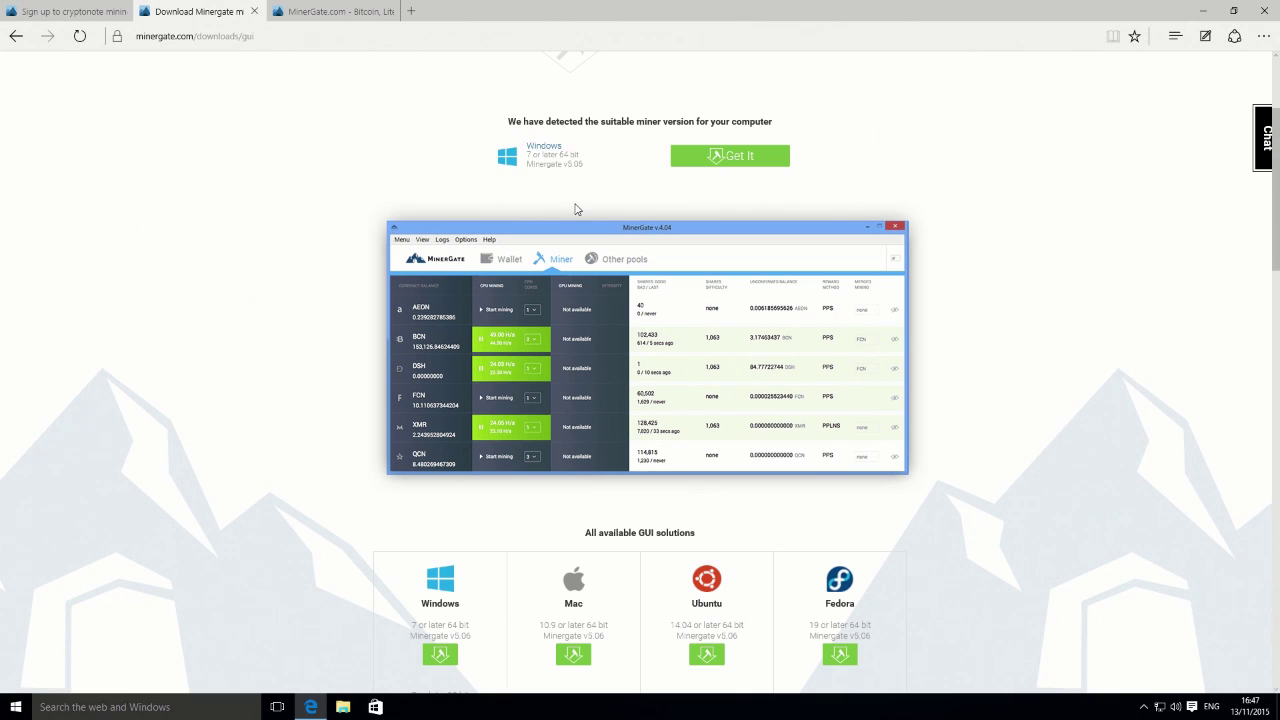
{"action": "scroll", "coordinate": [576, 209], "scroll_direction": "down", "scroll_amount": 2}
{"action": "scroll", "coordinate": [700, 130], "scroll_direction": "up", "scroll_amount": 1}
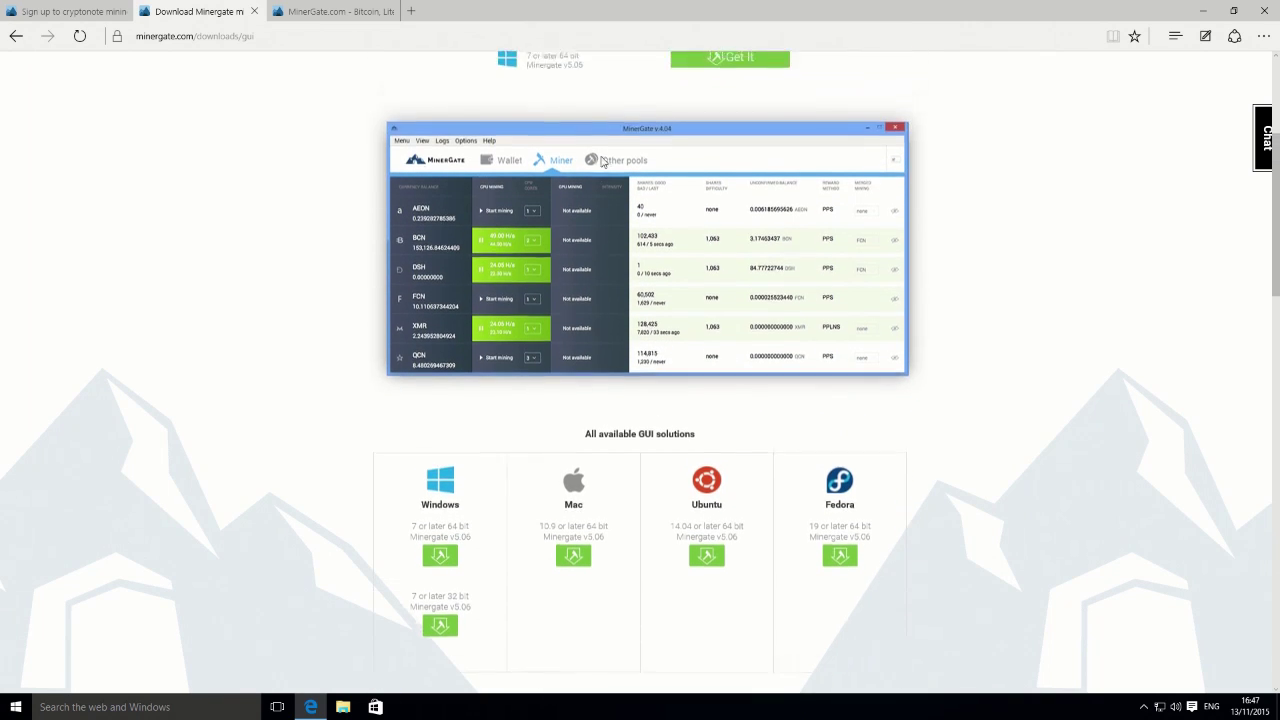
{"action": "scroll", "coordinate": [628, 392], "scroll_direction": "down", "scroll_amount": 2}
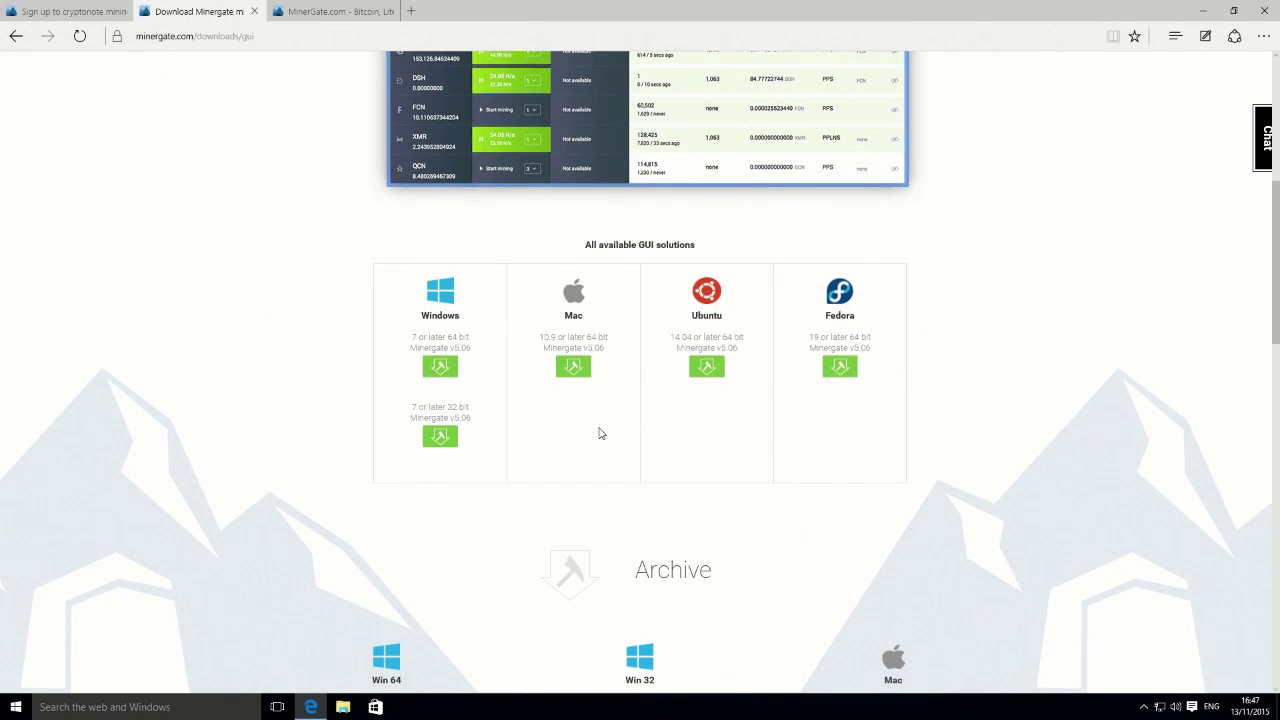
{"action": "scroll", "coordinate": [597, 435], "scroll_direction": "down", "scroll_amount": 1}
{"action": "scroll", "coordinate": [597, 443], "scroll_direction": "down", "scroll_amount": 2}
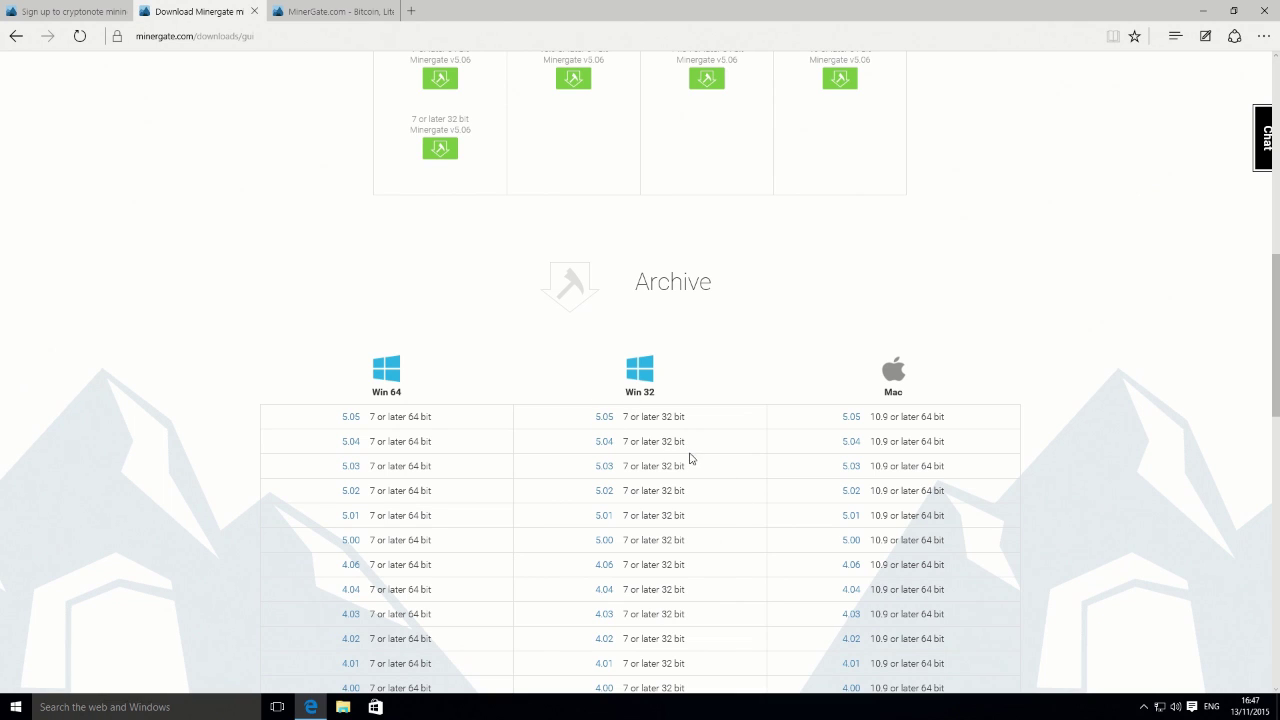
{"action": "scroll", "coordinate": [700, 420], "scroll_direction": "up", "scroll_amount": 2}
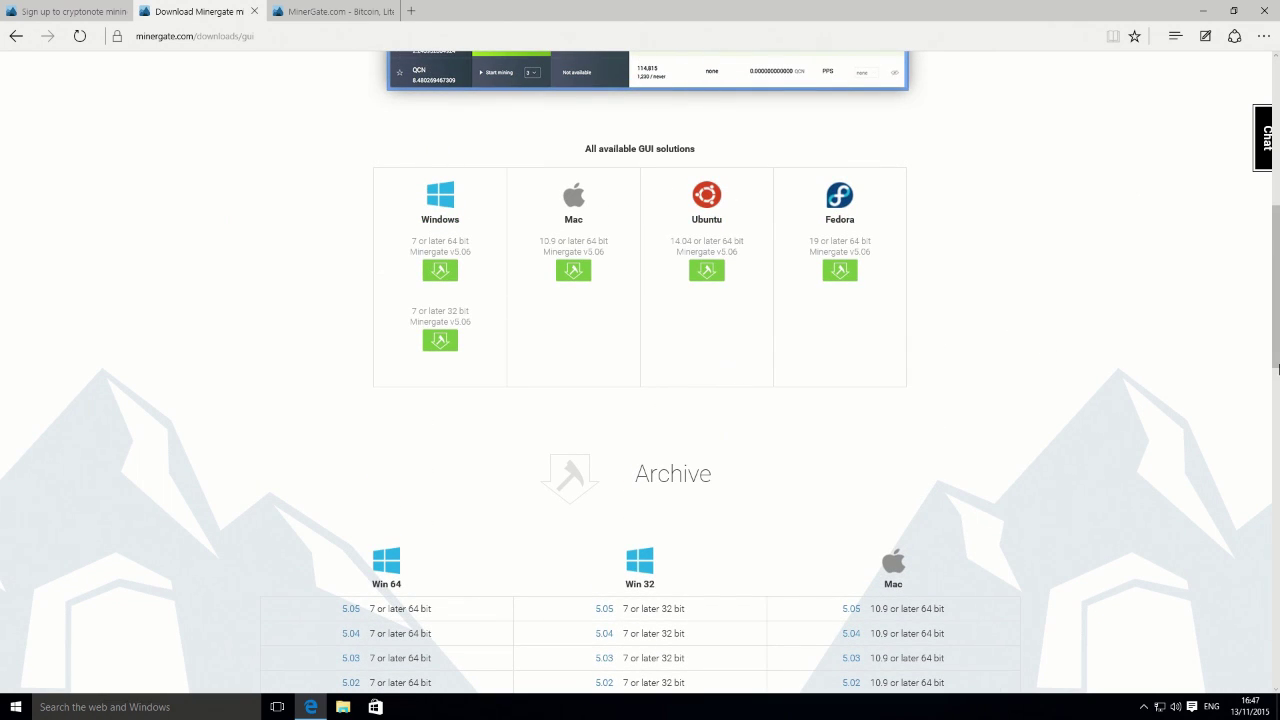
{"action": "scroll", "coordinate": [1276, 343], "scroll_direction": "up", "scroll_amount": 1}
{"action": "scroll", "coordinate": [1276, 343], "scroll_direction": "up", "scroll_amount": 5}
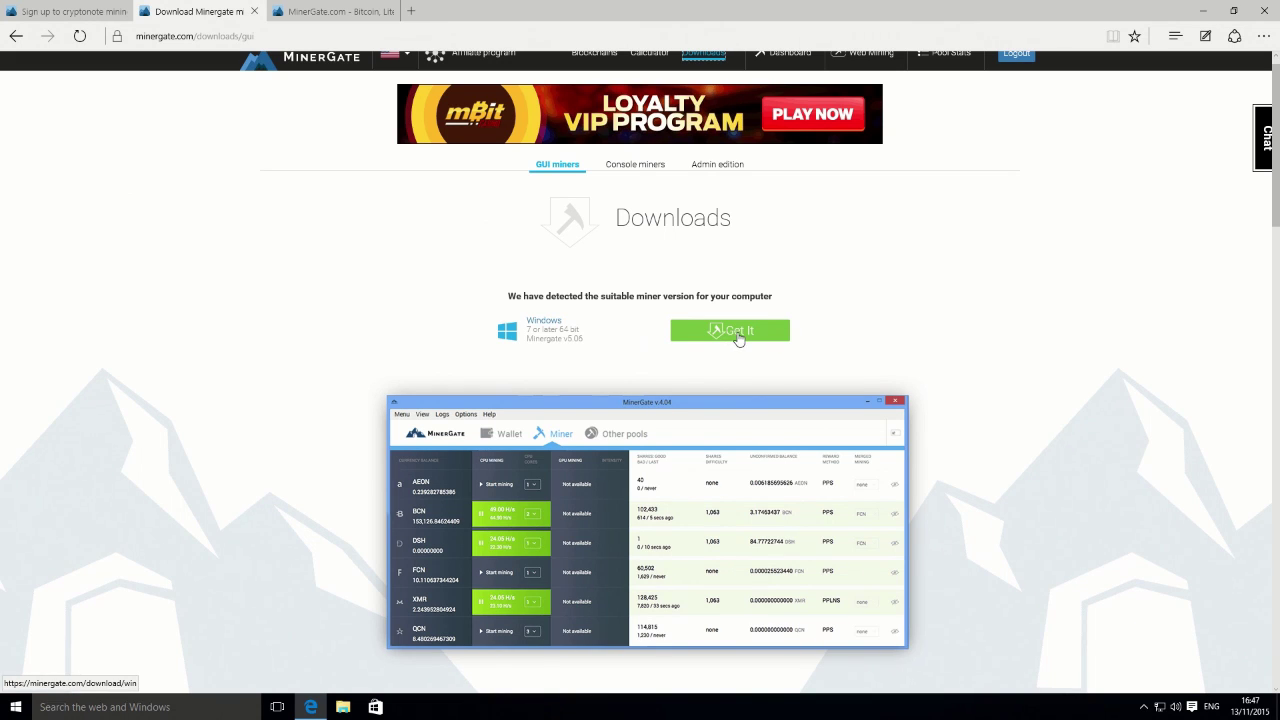
- Download the suggested 64-bit Windows miner and run MinerGate-5.06-win64 (1).exe, allowing it to make changes to the PC
{"action": "left_click", "coordinate": [739, 336]}
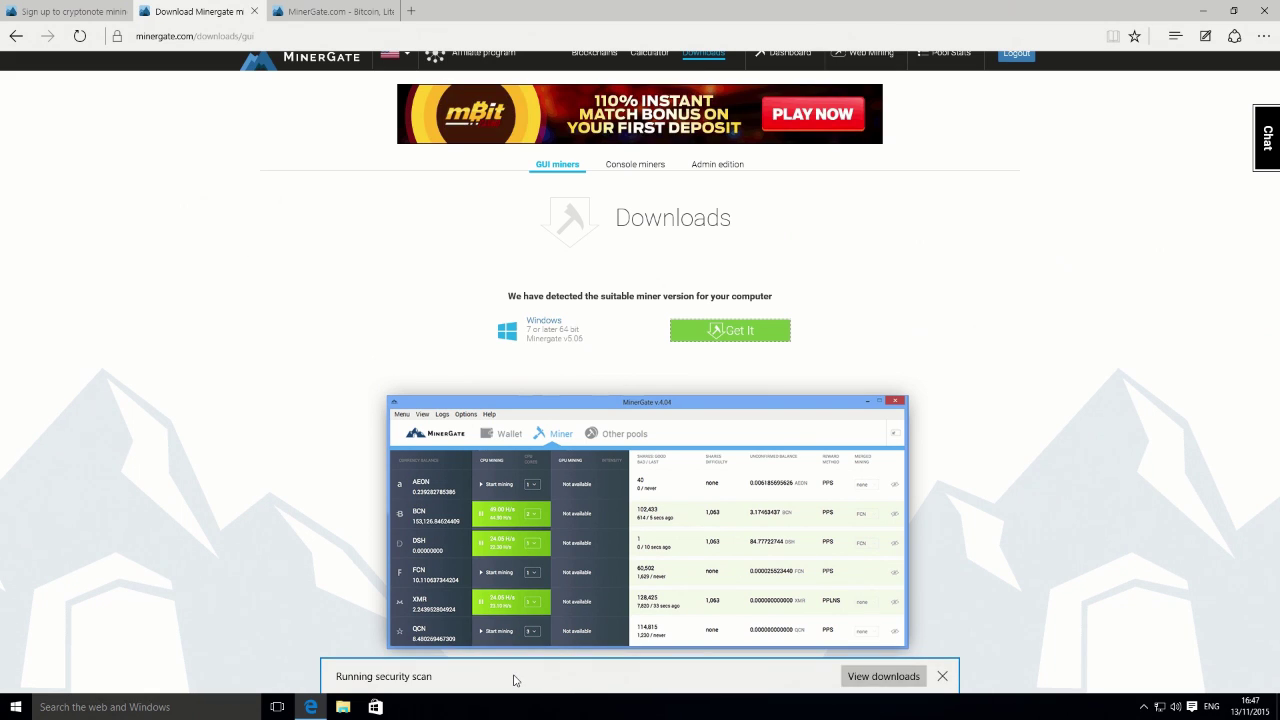
{"action": "left_click", "coordinate": [884, 676]}
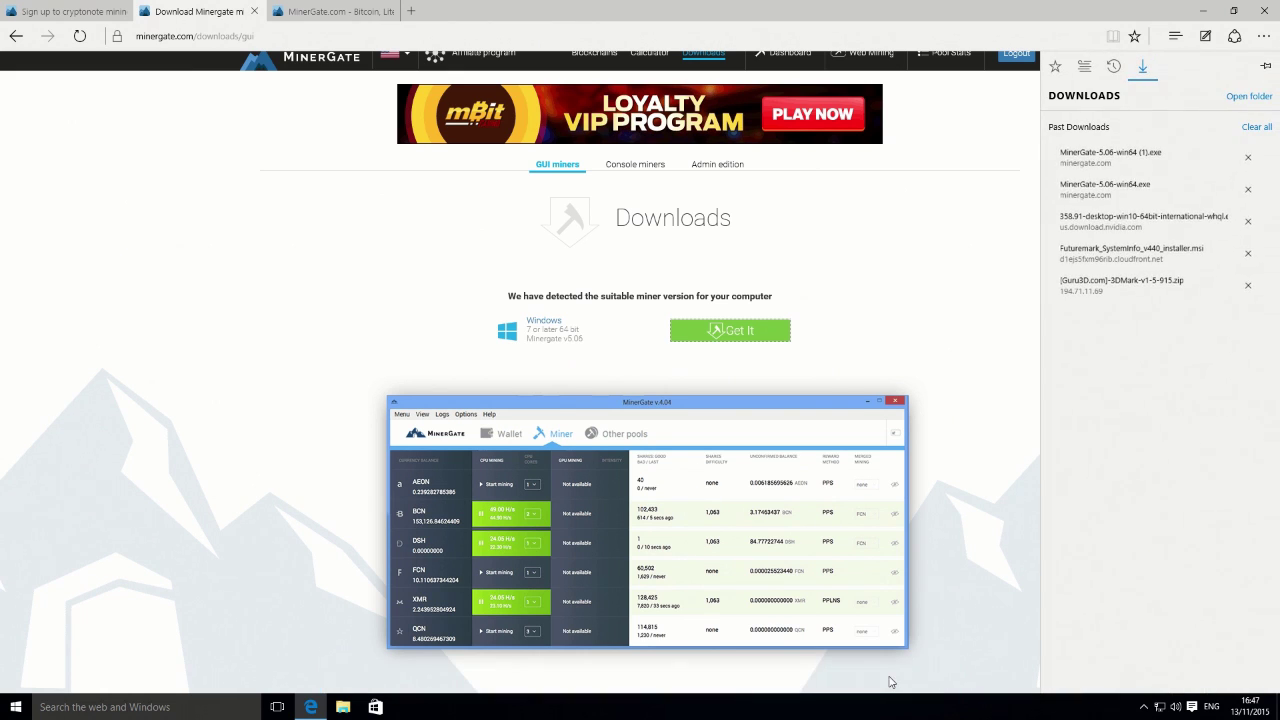
{"action": "left_click", "coordinate": [1077, 165]}
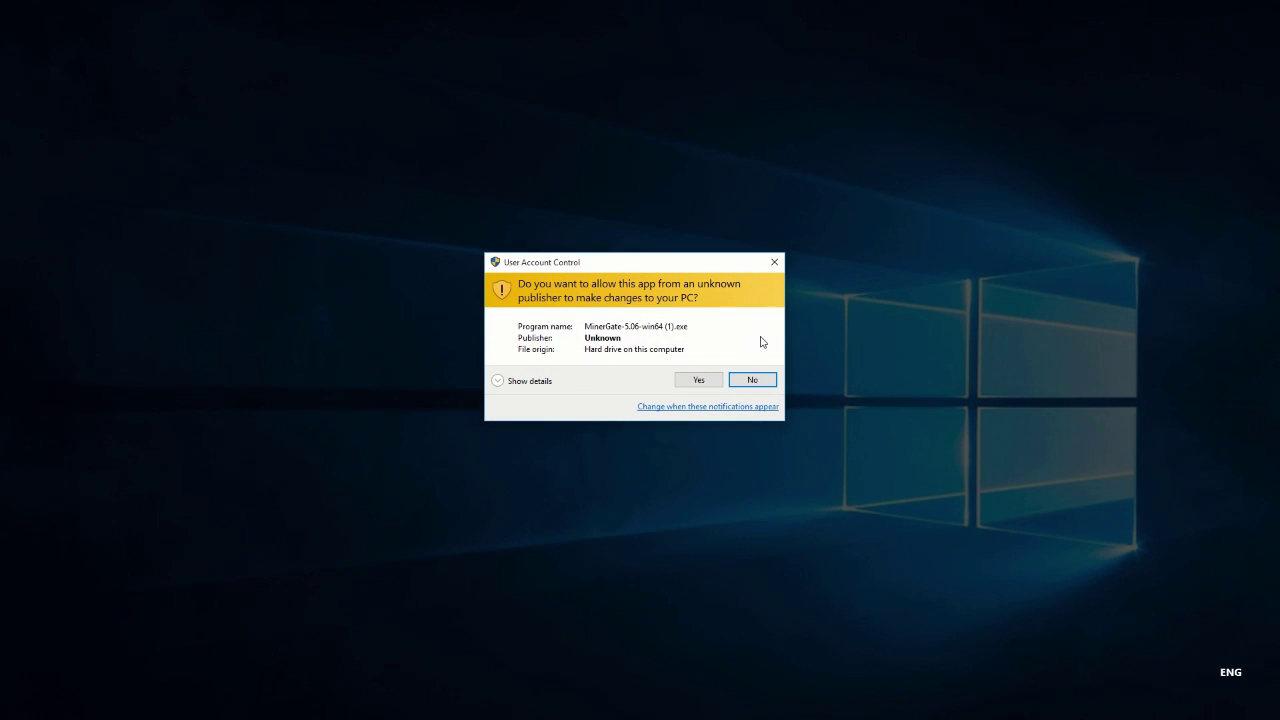
{"action": "left_click", "coordinate": [700, 380]}
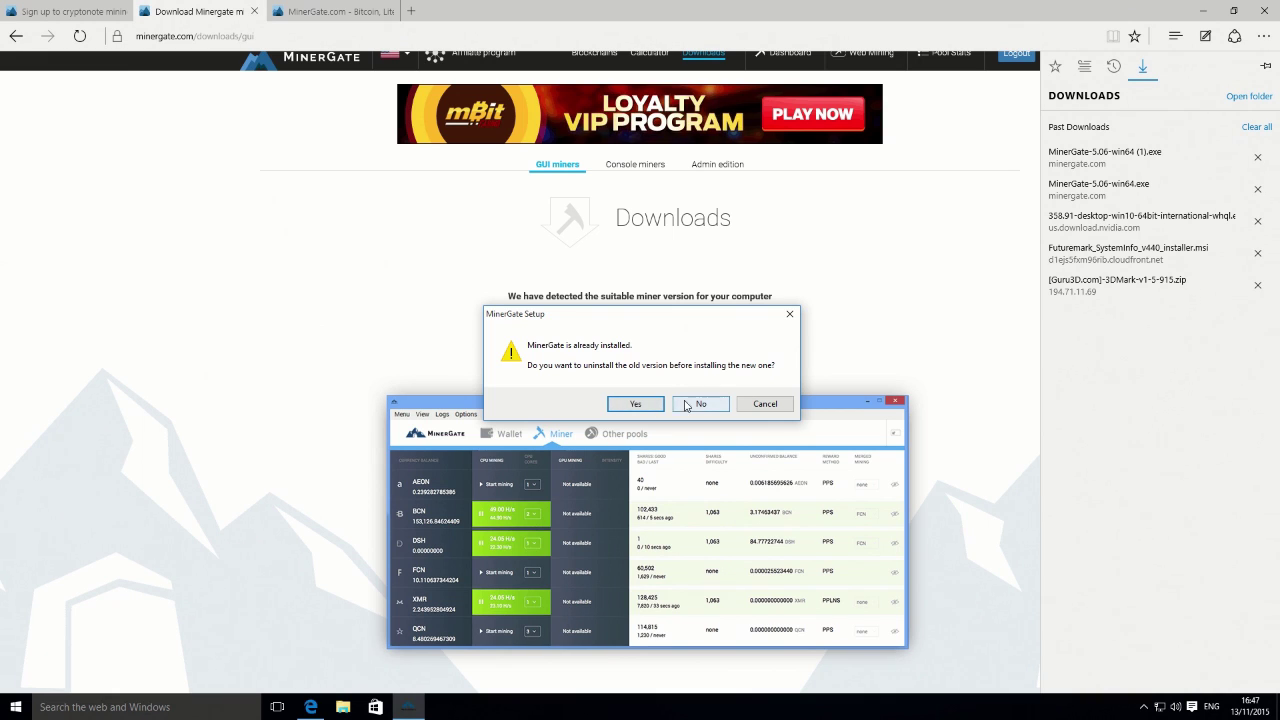
- Continue setup without uninstalling the old version, adding MinerGate to the system PATH for the current user and creating a desktop icon
{"action": "left_click", "coordinate": [697, 405]}
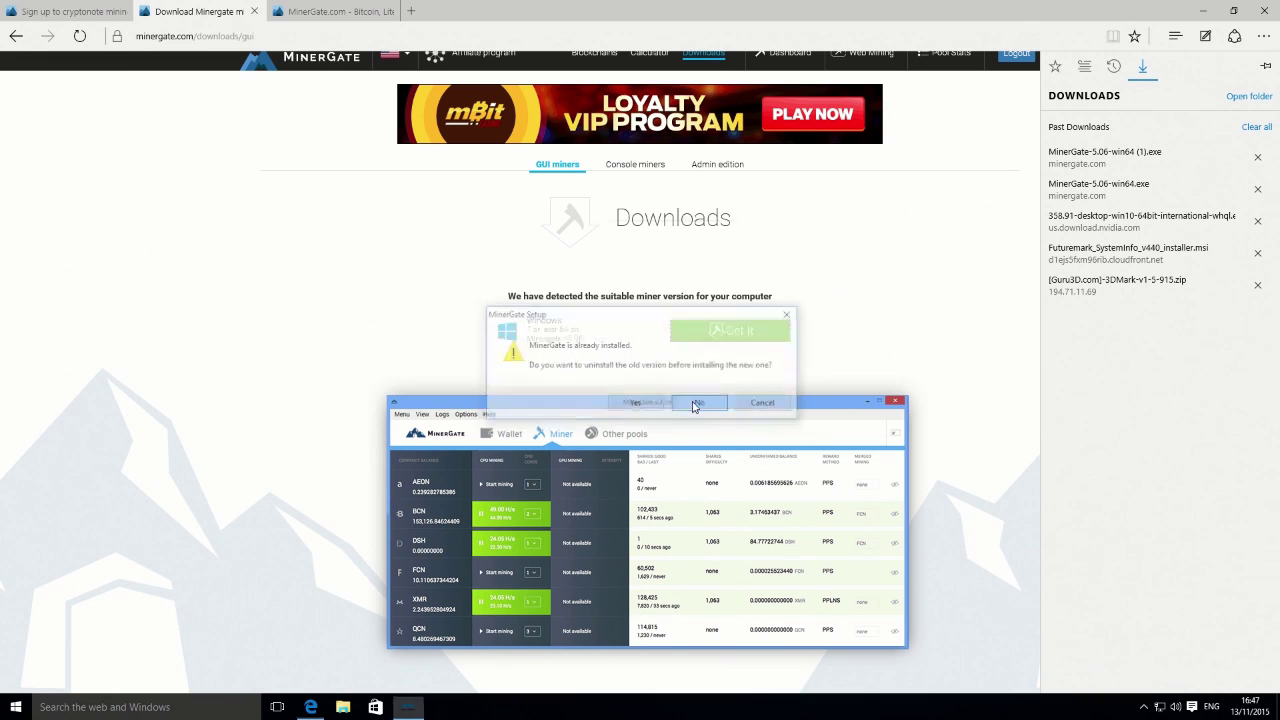
{"action": "left_click", "coordinate": [708, 452]}
{"action": "left_click", "coordinate": [713, 461]}
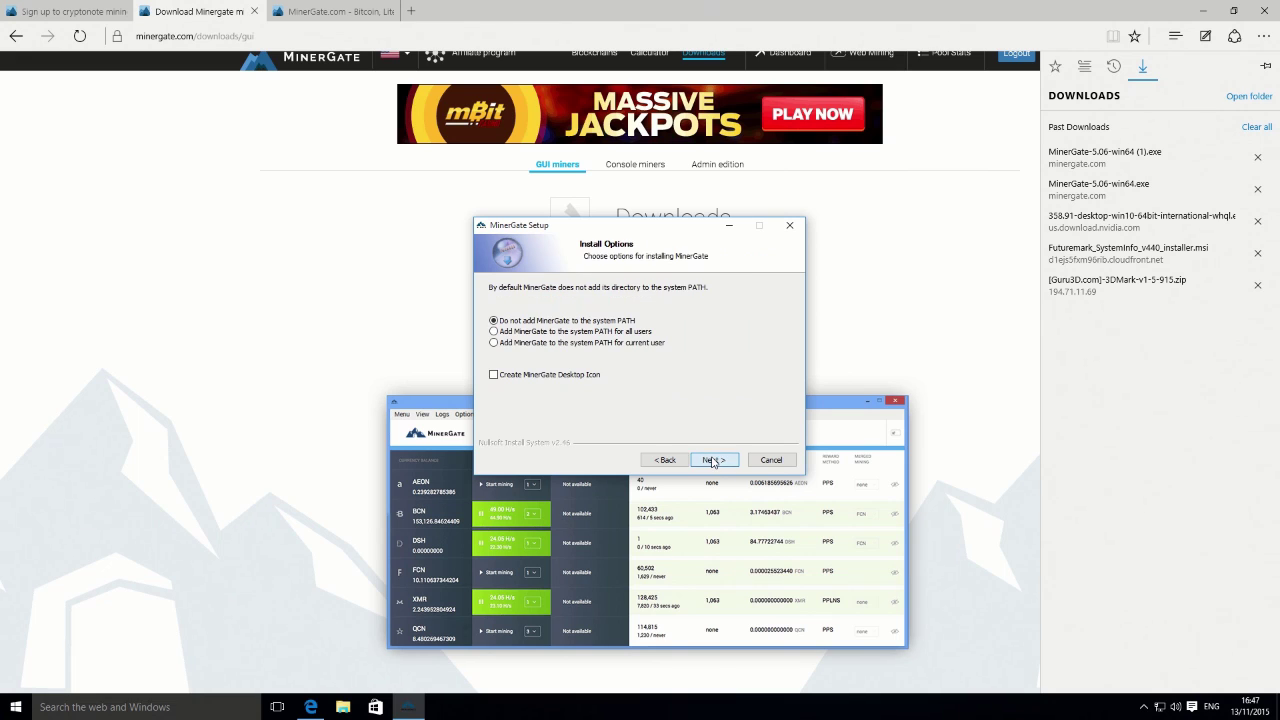
{"action": "left_click", "coordinate": [612, 343]}
{"action": "left_click", "coordinate": [558, 377]}
{"action": "left_click", "coordinate": [727, 462]}
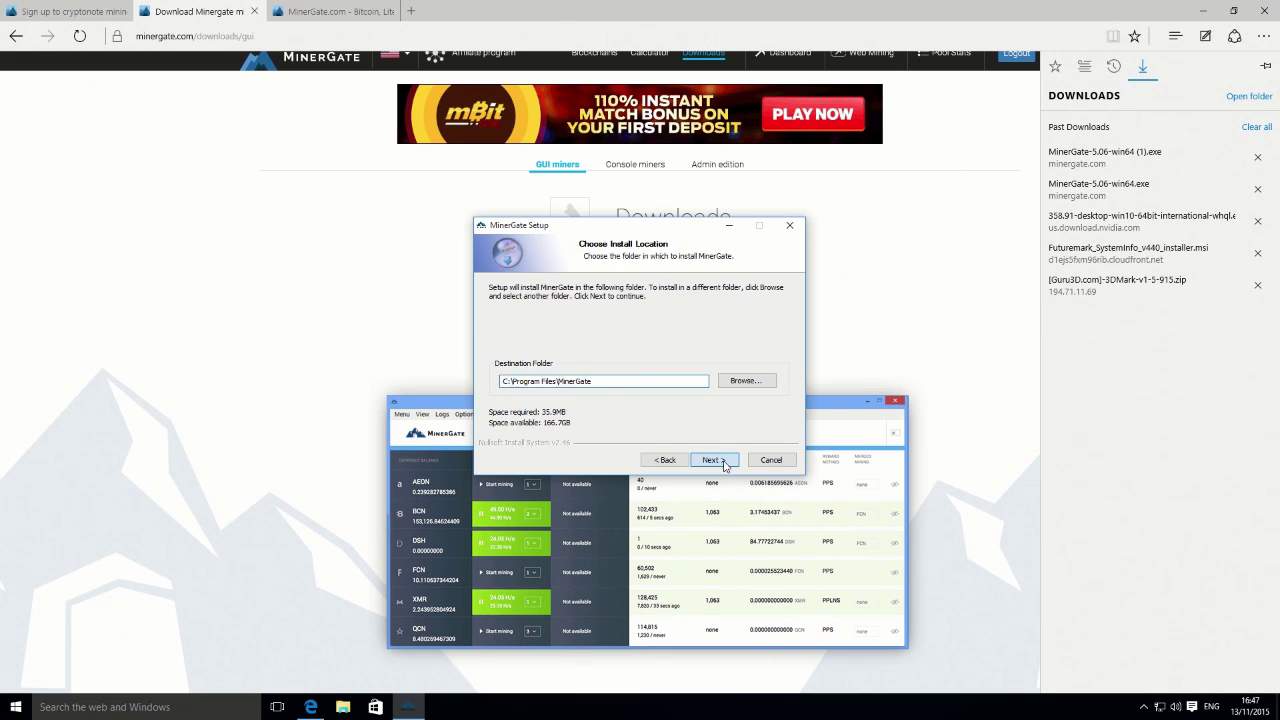
- Install MinerGate into C:\Program Files\MinerGate, finish setup with Run MinerGate enabled, and minimize the browser
{"action": "left_click", "coordinate": [726, 463]}
{"action": "left_click", "coordinate": [724, 462]}
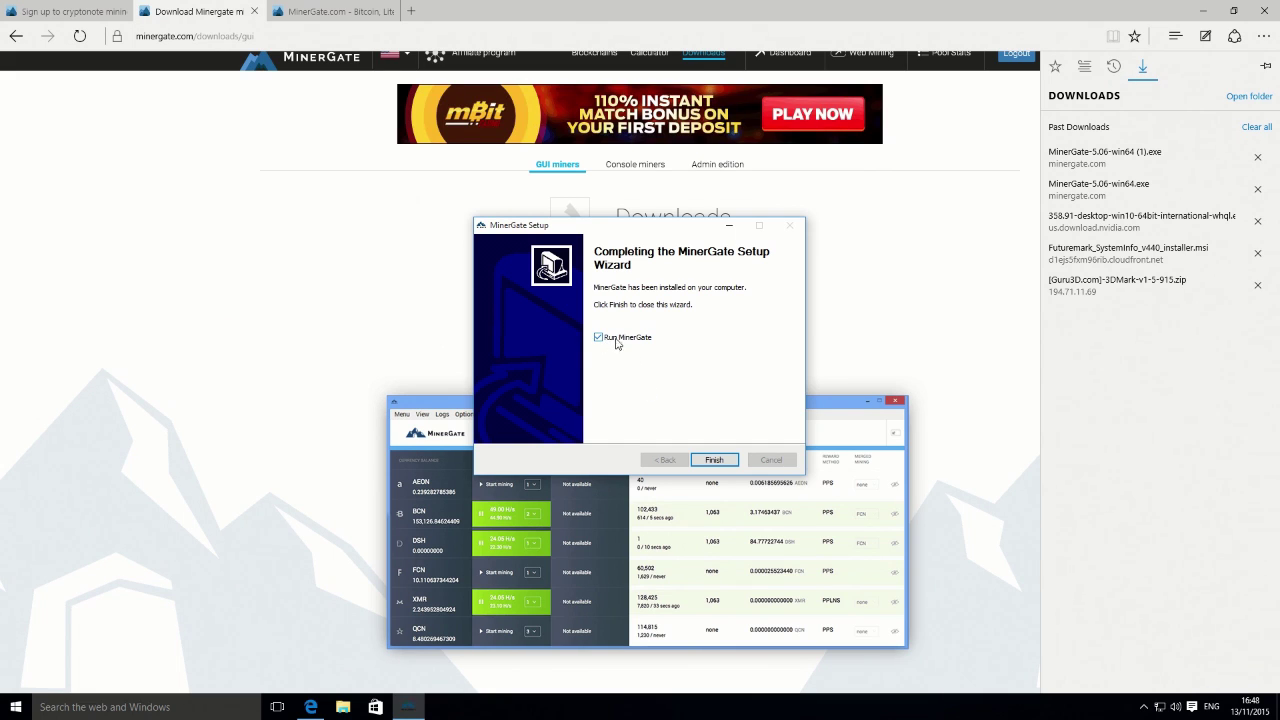
{"action": "left_click", "coordinate": [714, 461]}
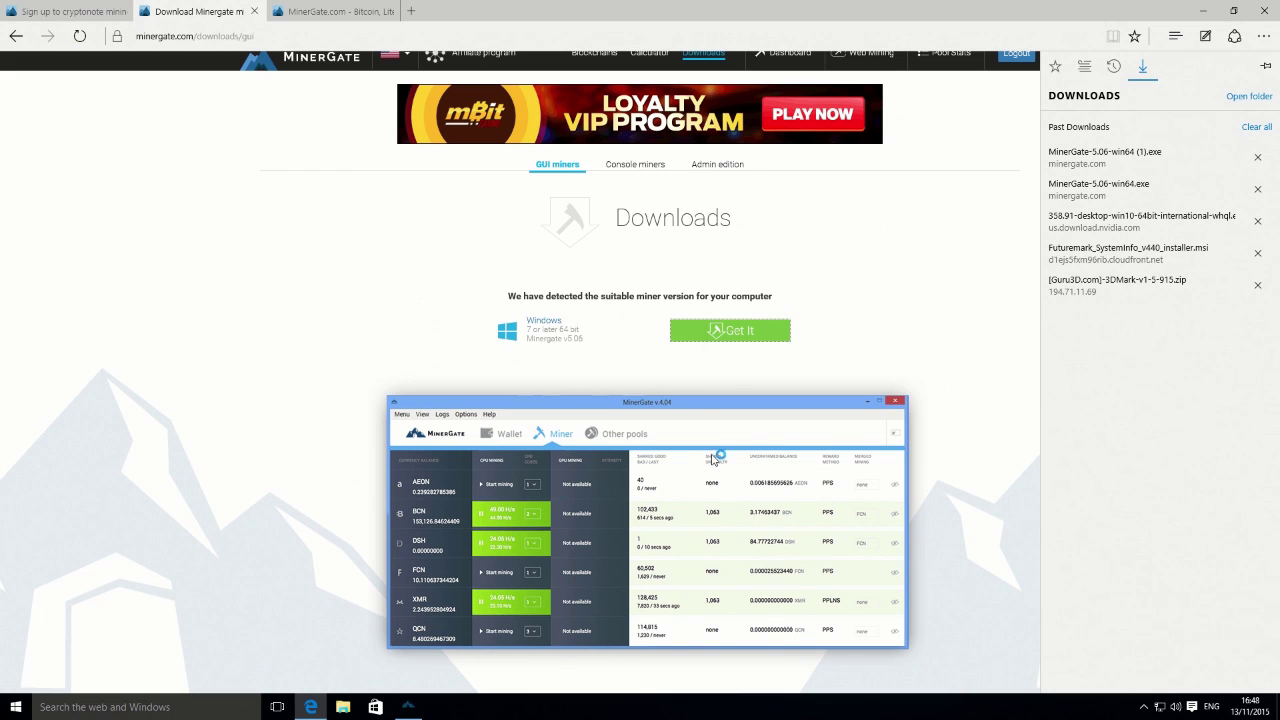
{"action": "left_click", "coordinate": [1207, 12]}
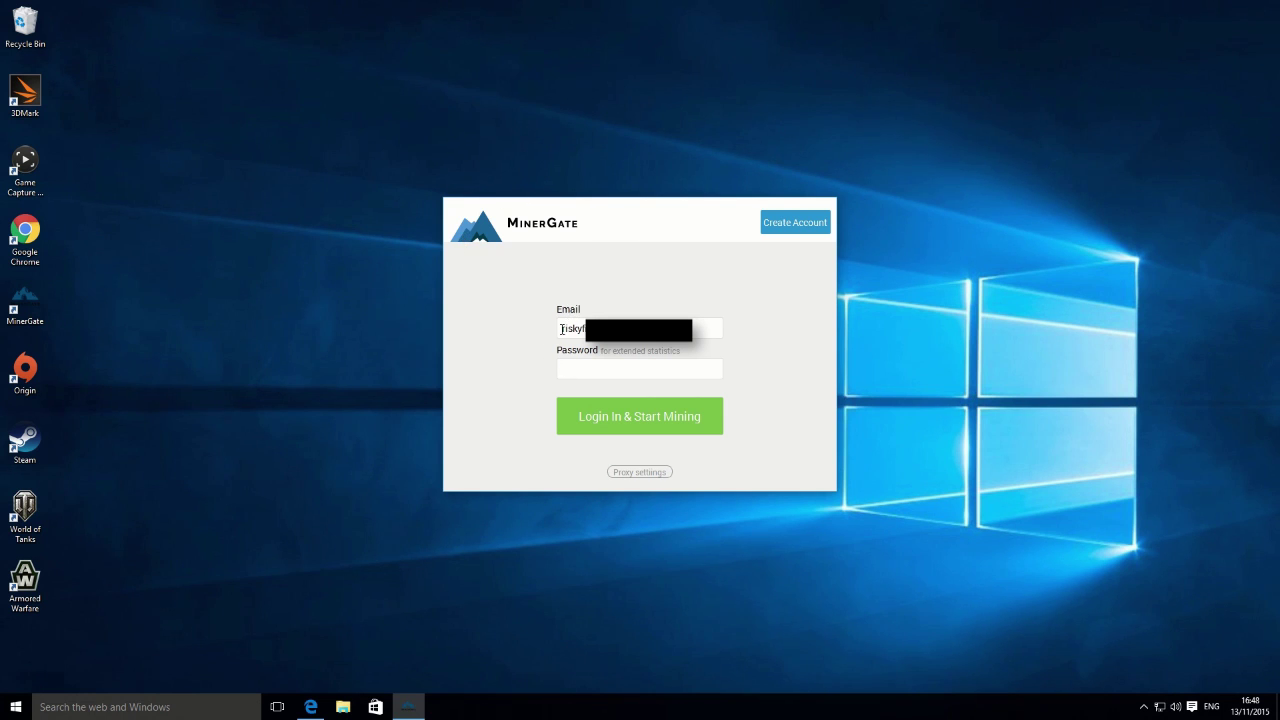
{"action": "left_click_drag", "start_coordinate": [560, 328], "coordinate": [650, 328]}
{"action": "left_click", "coordinate": [650, 328]}
{"action": "double_click", "coordinate": [562, 327]}
{"action": "left_click", "coordinate": [565, 328]}
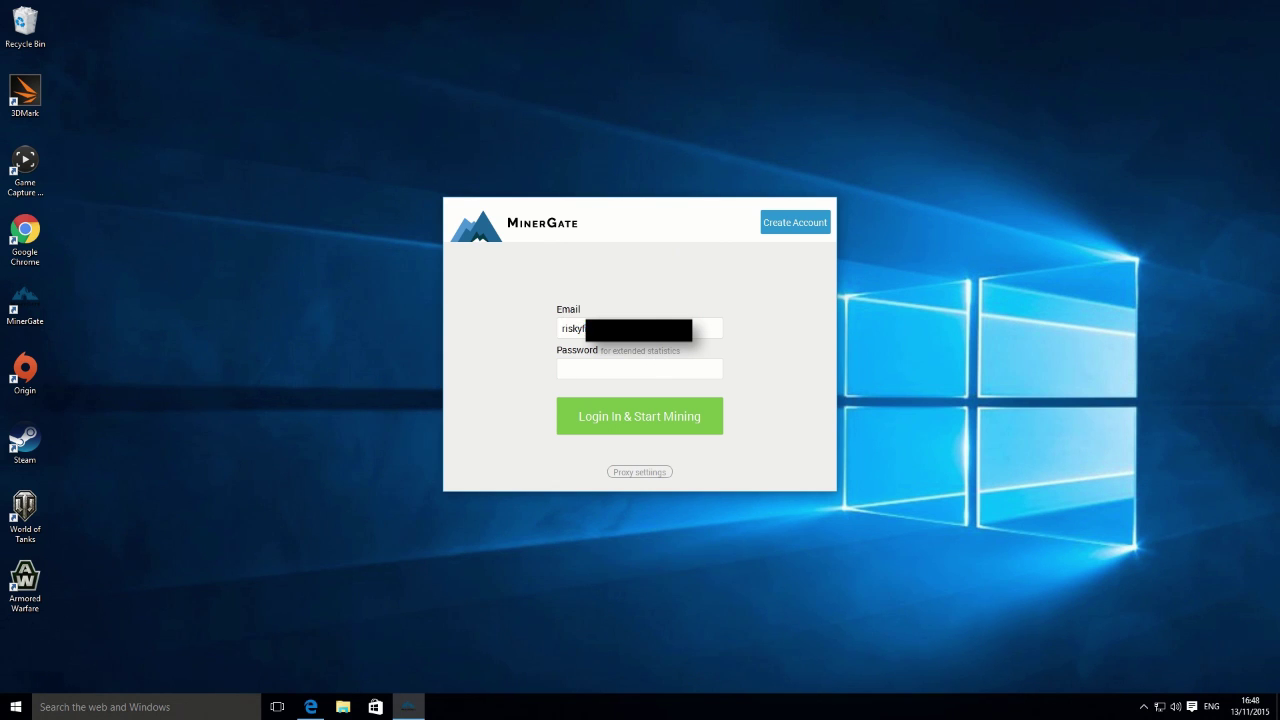
- Log in to MinerGate with the prefilled e-mail, open the list of minable currencies and move the window higher on the desktop
{"action": "left_click", "coordinate": [631, 420]}
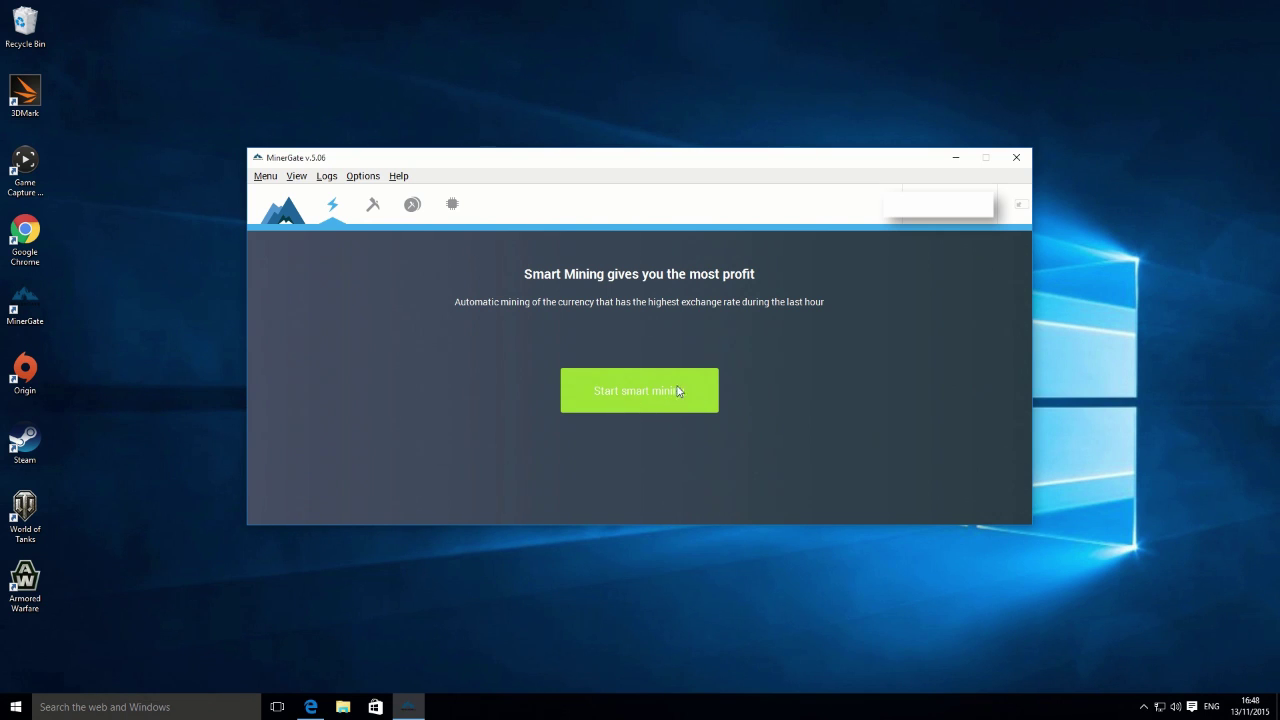
{"action": "left_click", "coordinate": [373, 206]}
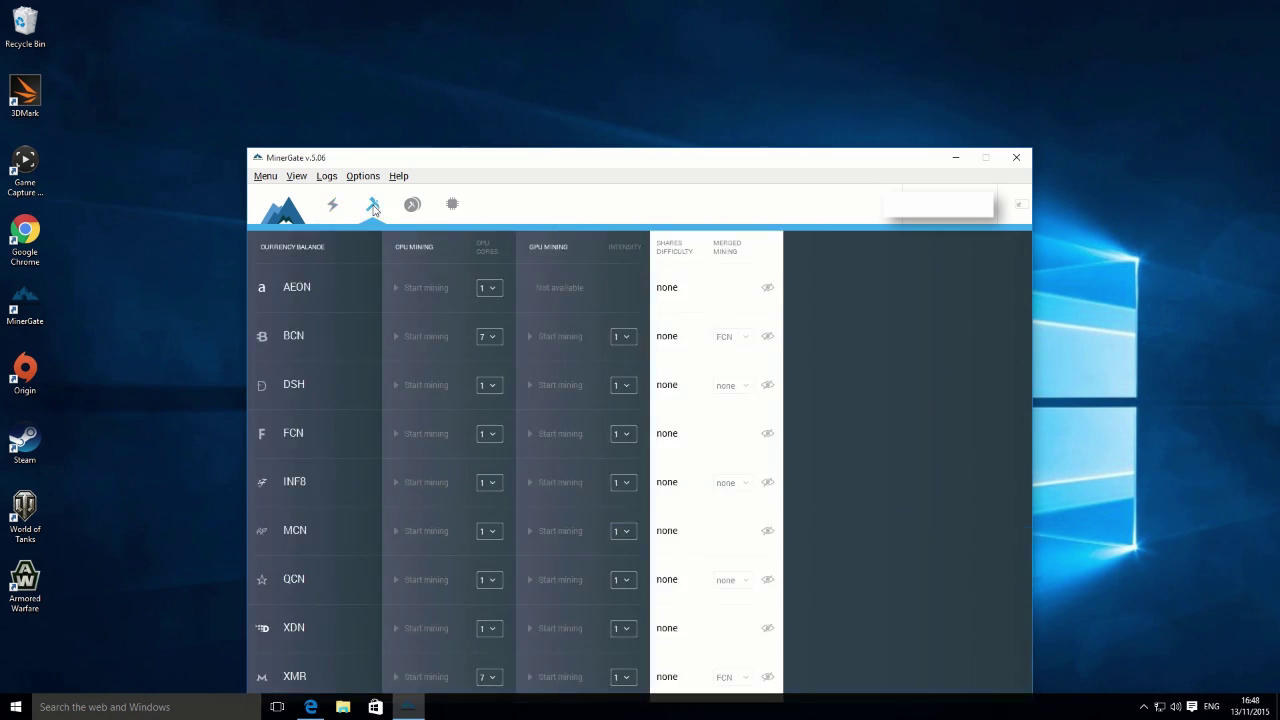
{"action": "left_click_drag", "start_coordinate": [594, 150], "coordinate": [652, 32]}
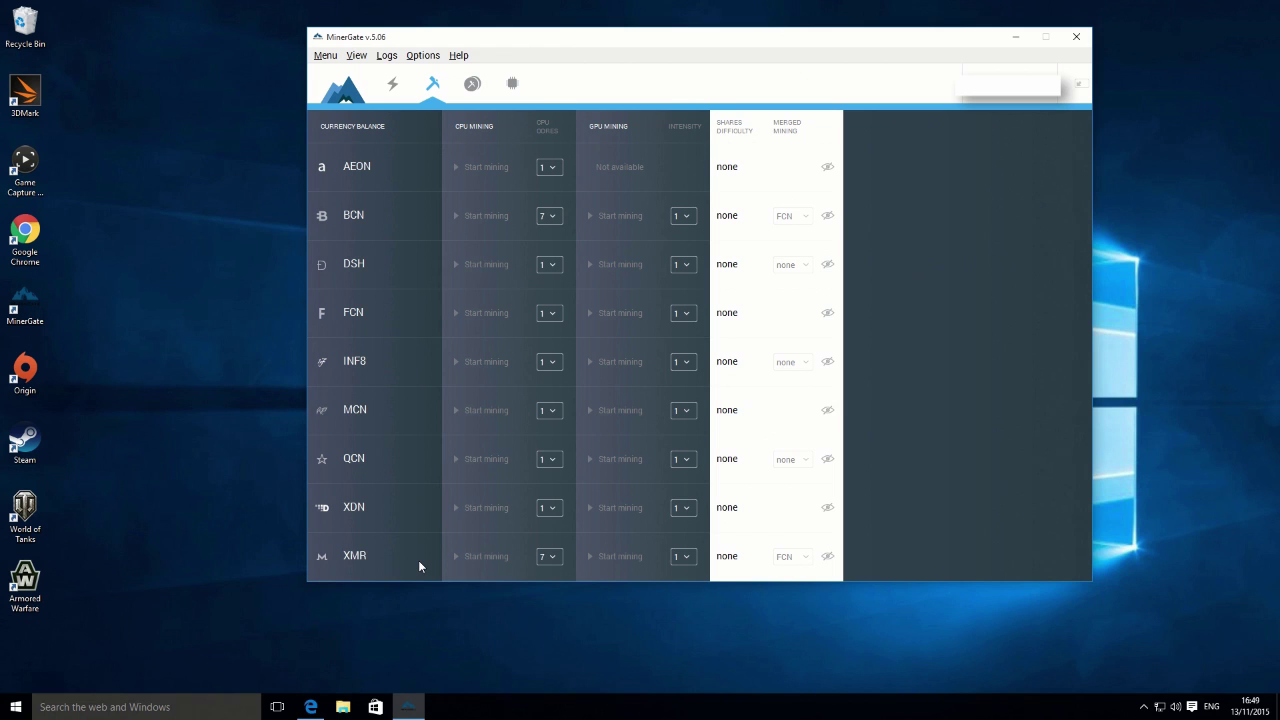
- Keep the XMR CPU core count at 7 and start CPU mining for XMR
{"action": "left_click", "coordinate": [556, 560]}
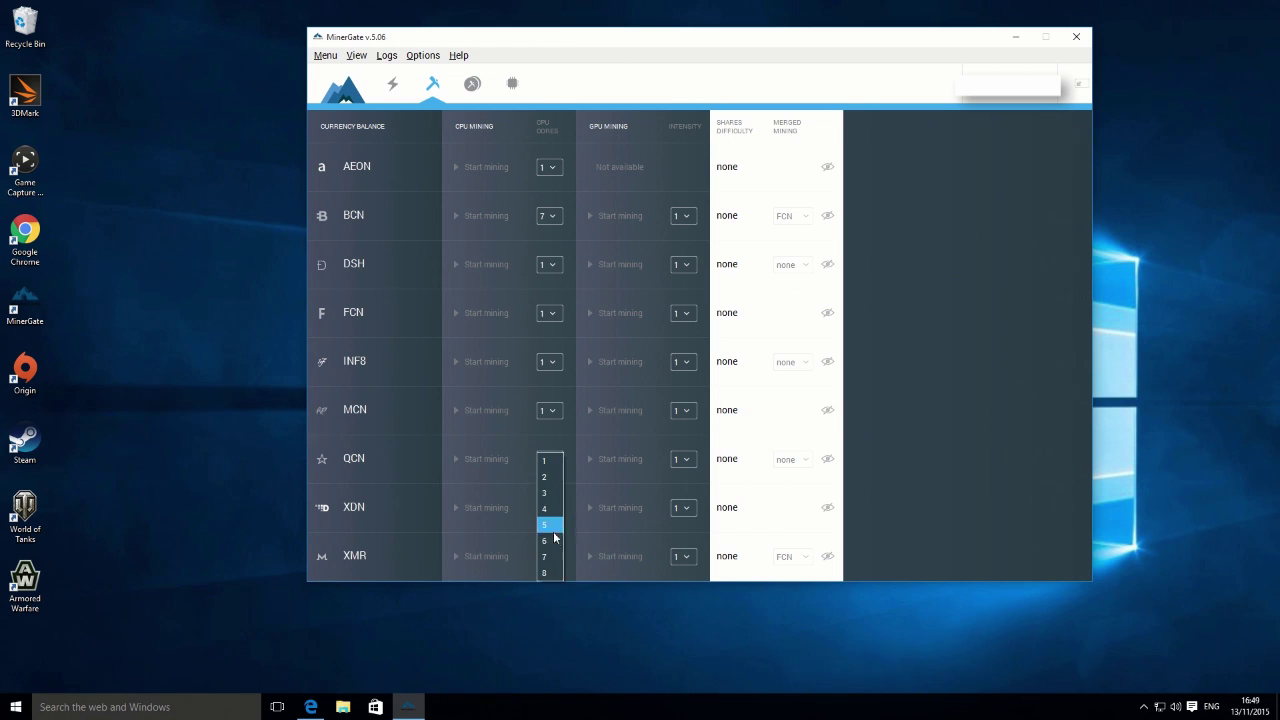
{"action": "left_click", "coordinate": [555, 560]}
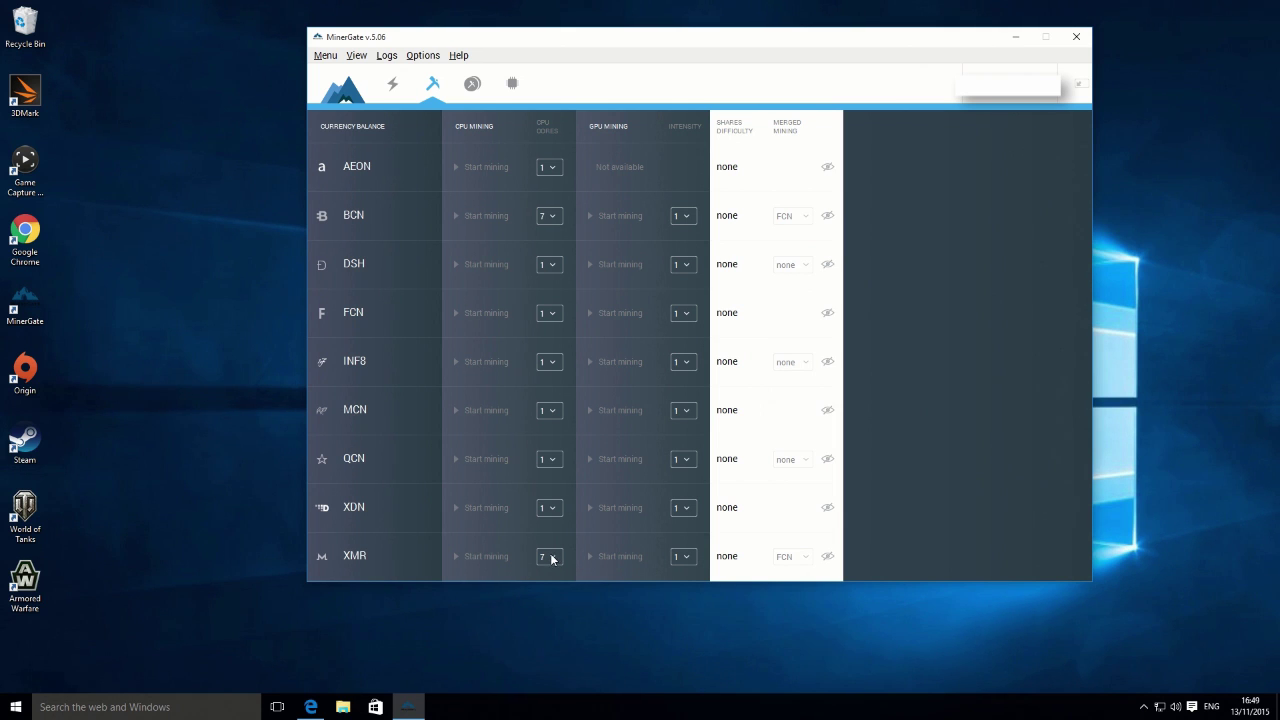
{"action": "left_click", "coordinate": [551, 559]}
{"action": "left_click", "coordinate": [548, 556]}
{"action": "left_click", "coordinate": [549, 558]}
{"action": "left_click", "coordinate": [555, 558]}
{"action": "left_click", "coordinate": [482, 555]}
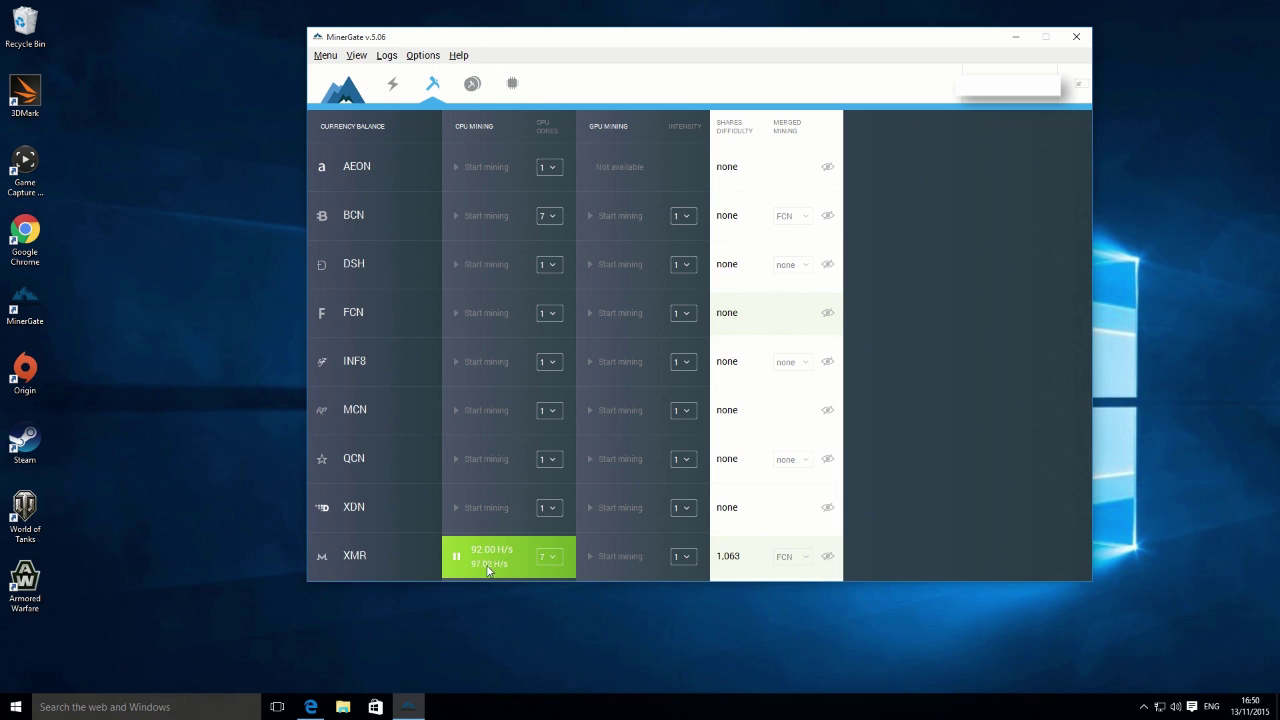
{"action": "mouse_move", "coordinate": [497, 570]}
- Switch to the Edge browser, open the MinerGate account dashboard and examine the FantomCoin and Monero mining status
{"action": "left_click", "coordinate": [313, 707]}
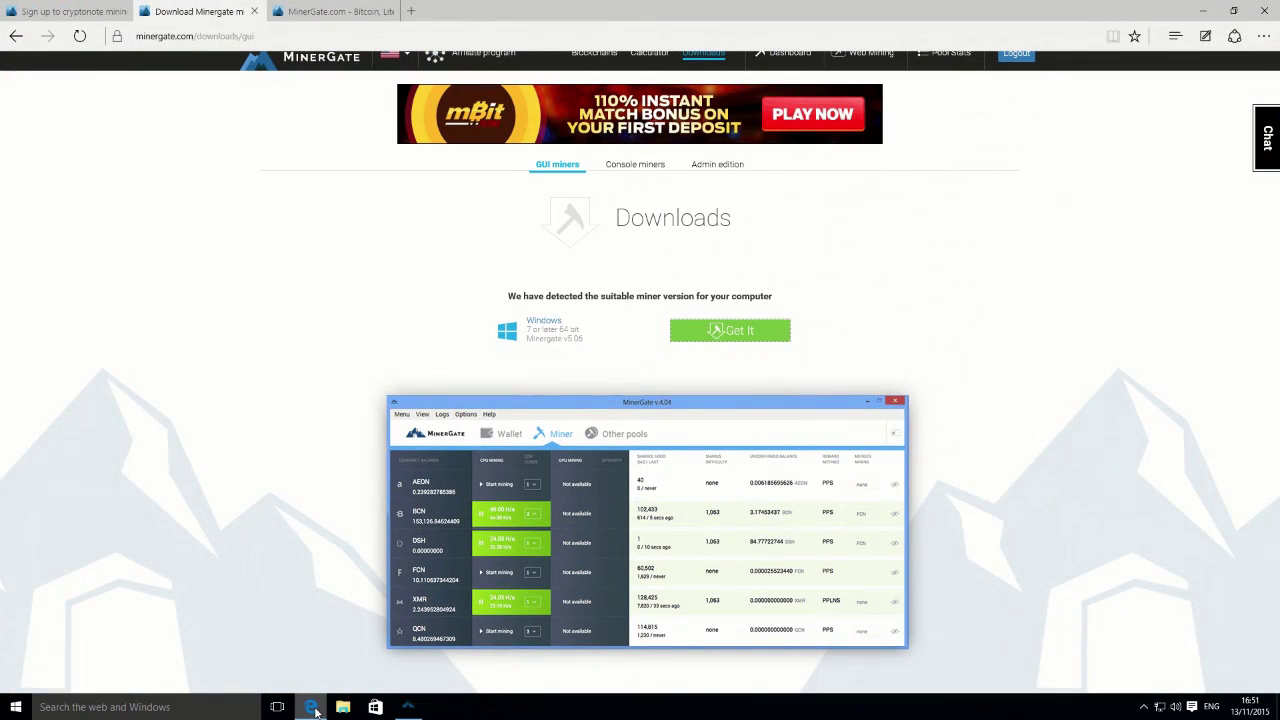
{"action": "left_click", "coordinate": [353, 13]}
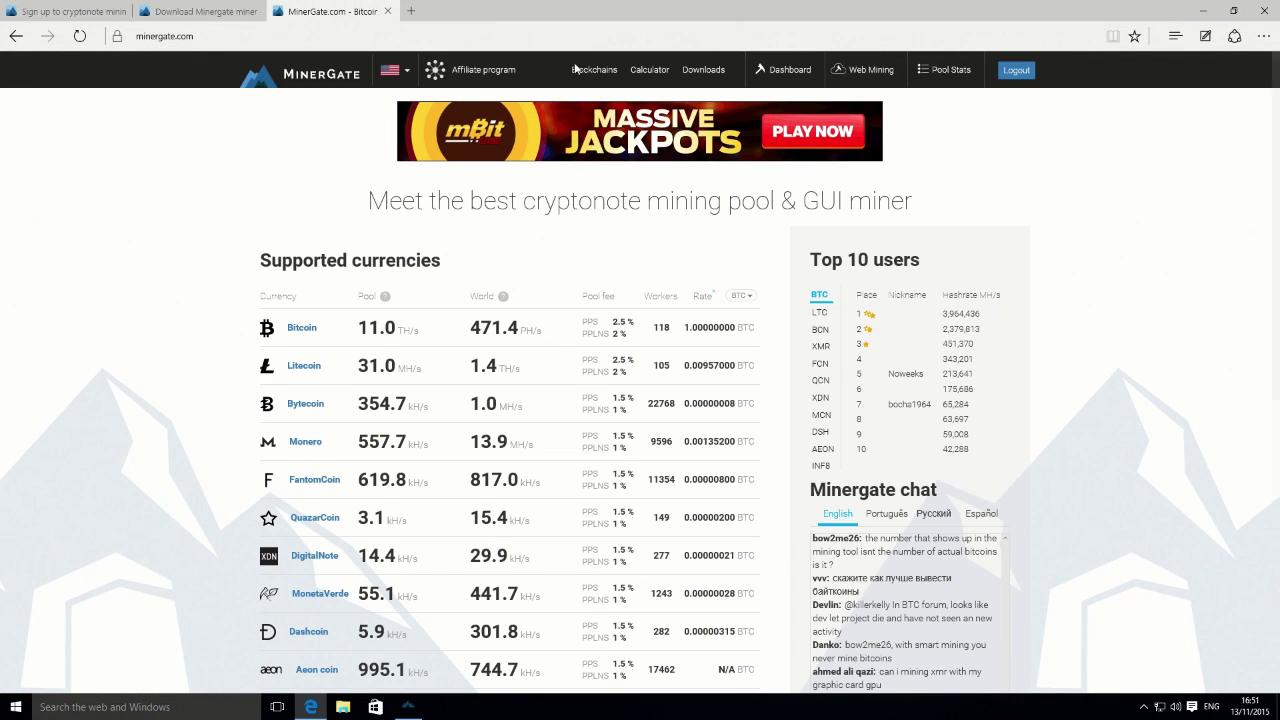
{"action": "left_click", "coordinate": [770, 70]}
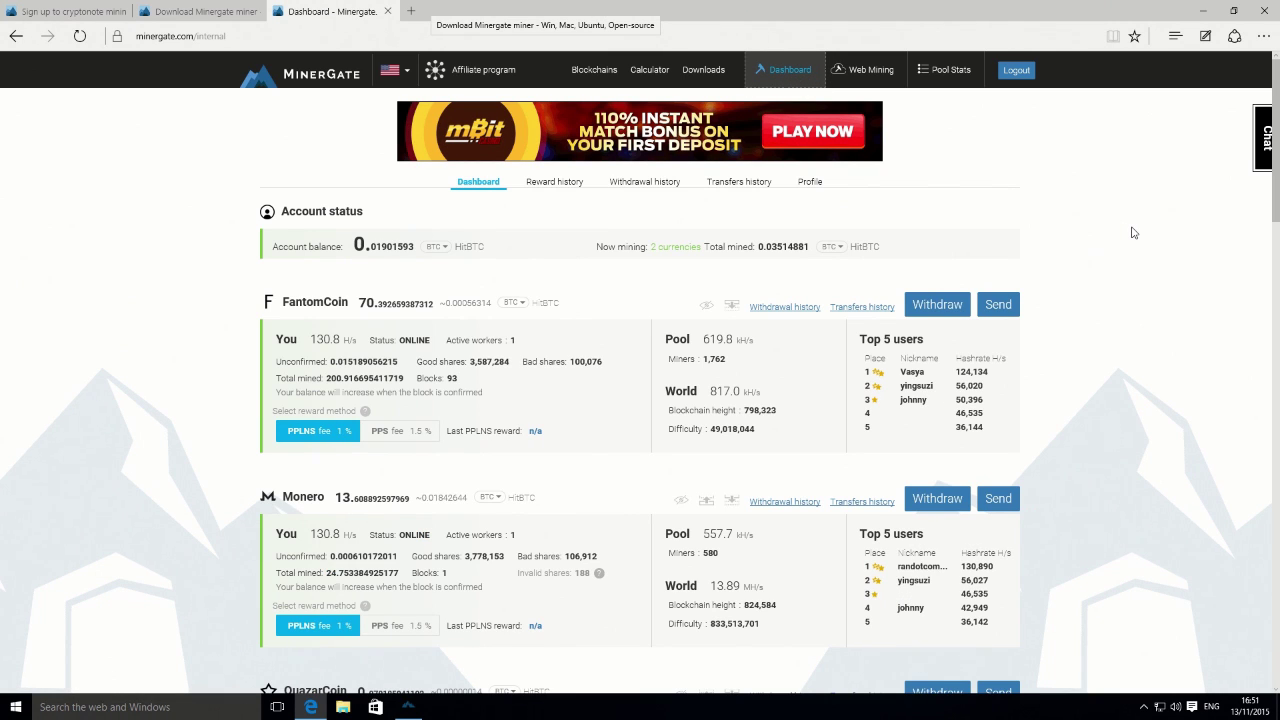
{"action": "scroll", "coordinate": [1134, 233], "scroll_direction": "down", "scroll_amount": 1}
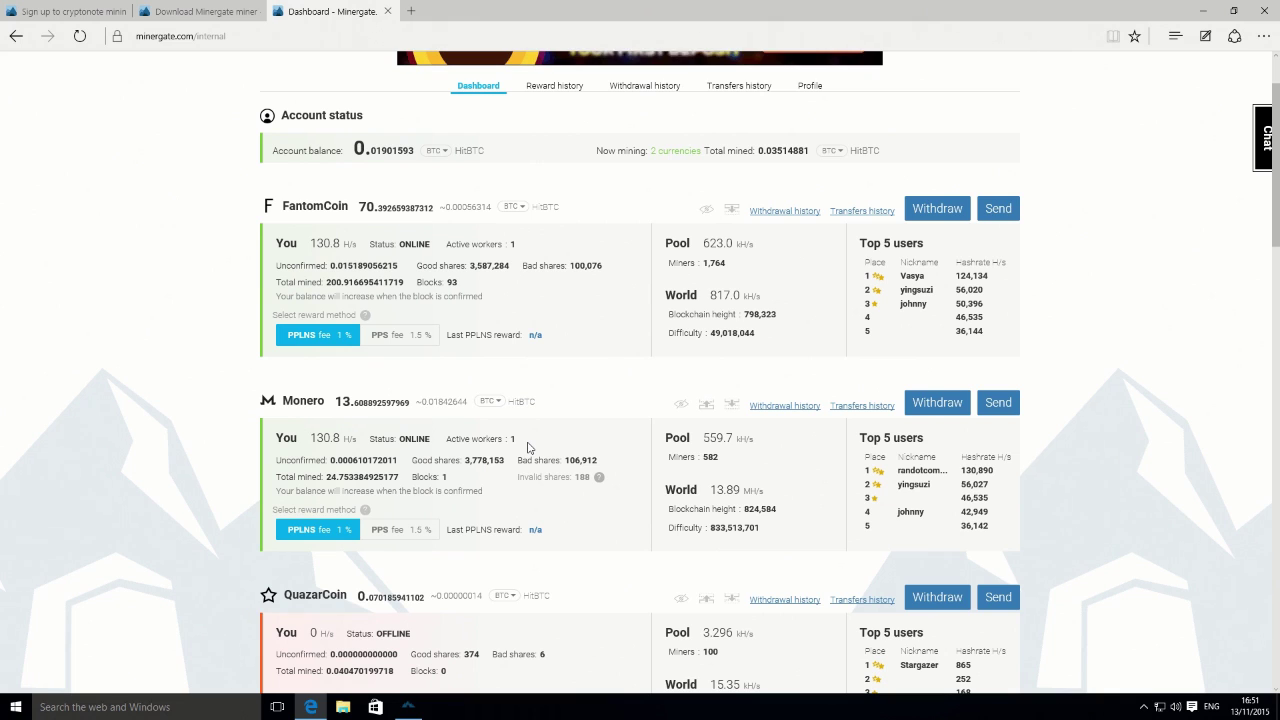
{"action": "scroll", "coordinate": [482, 456], "scroll_direction": "down", "scroll_amount": 1}
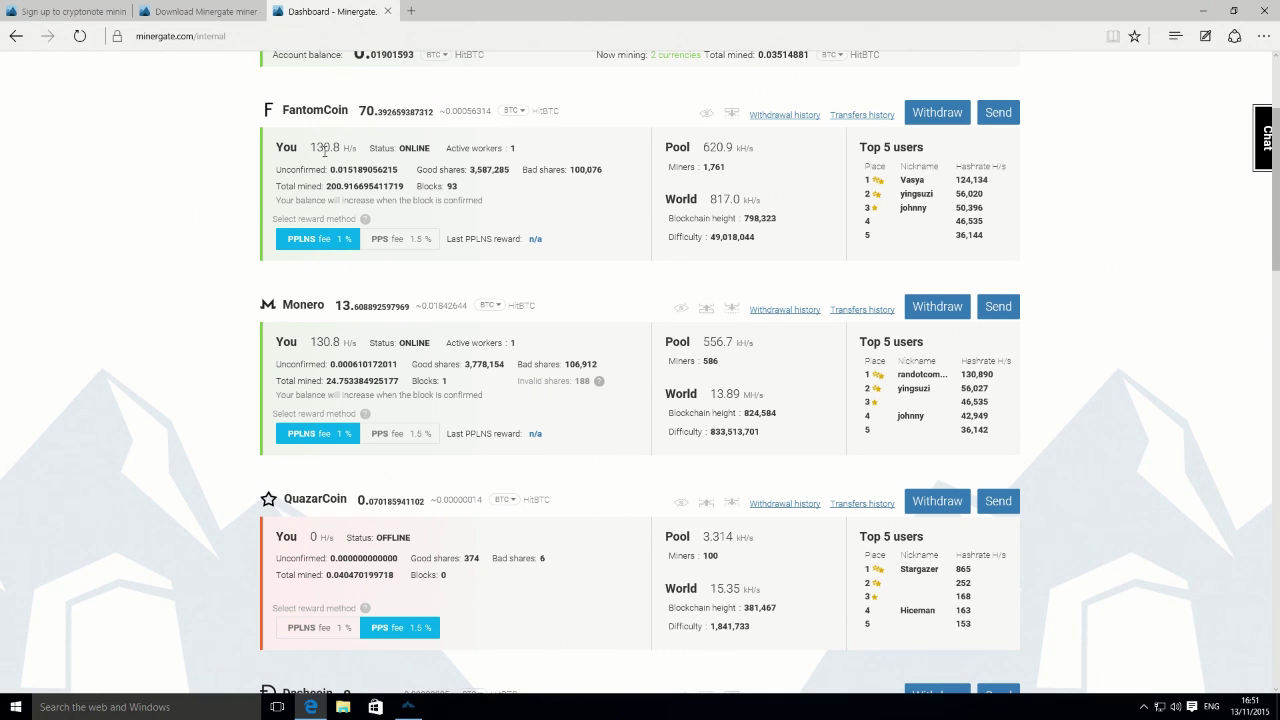
{"action": "scroll", "coordinate": [322, 128], "scroll_direction": "up", "scroll_amount": 1}
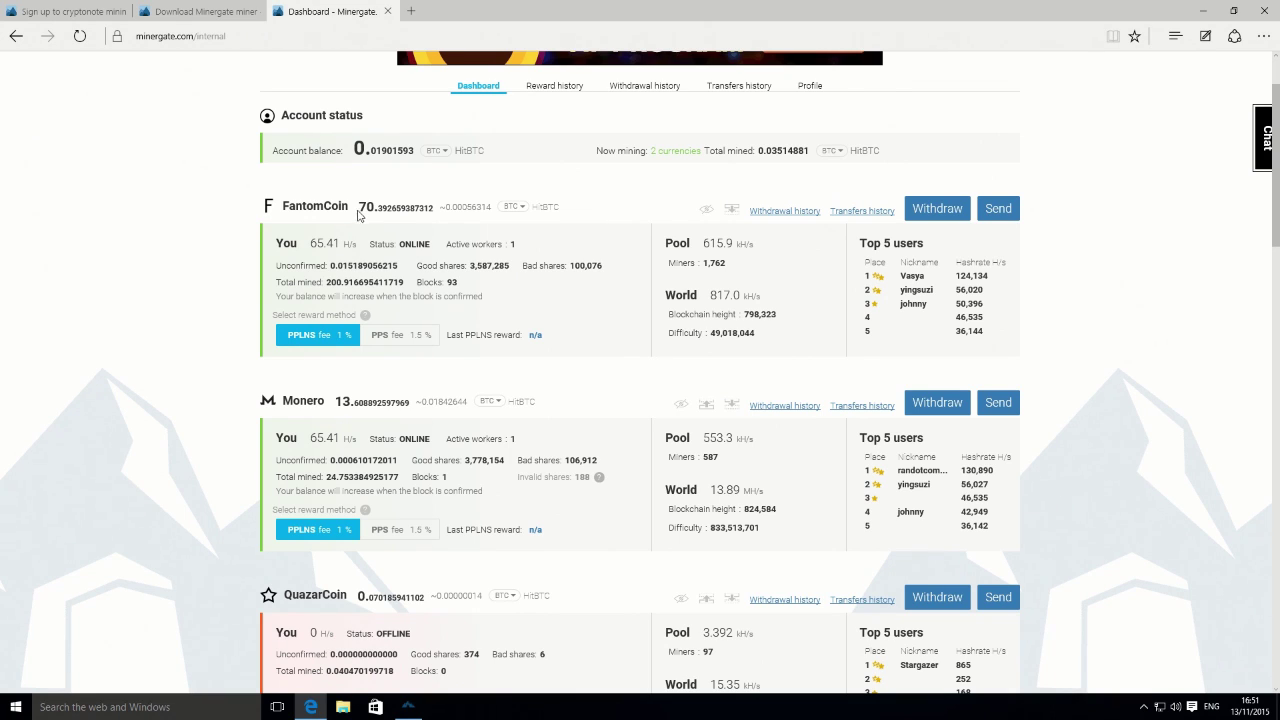
- Review the Monero, FantomCoin and other currency balances on the dashboard, and minimize the browser to return to the miner
{"action": "left_click_drag", "start_coordinate": [336, 400], "coordinate": [410, 404]}
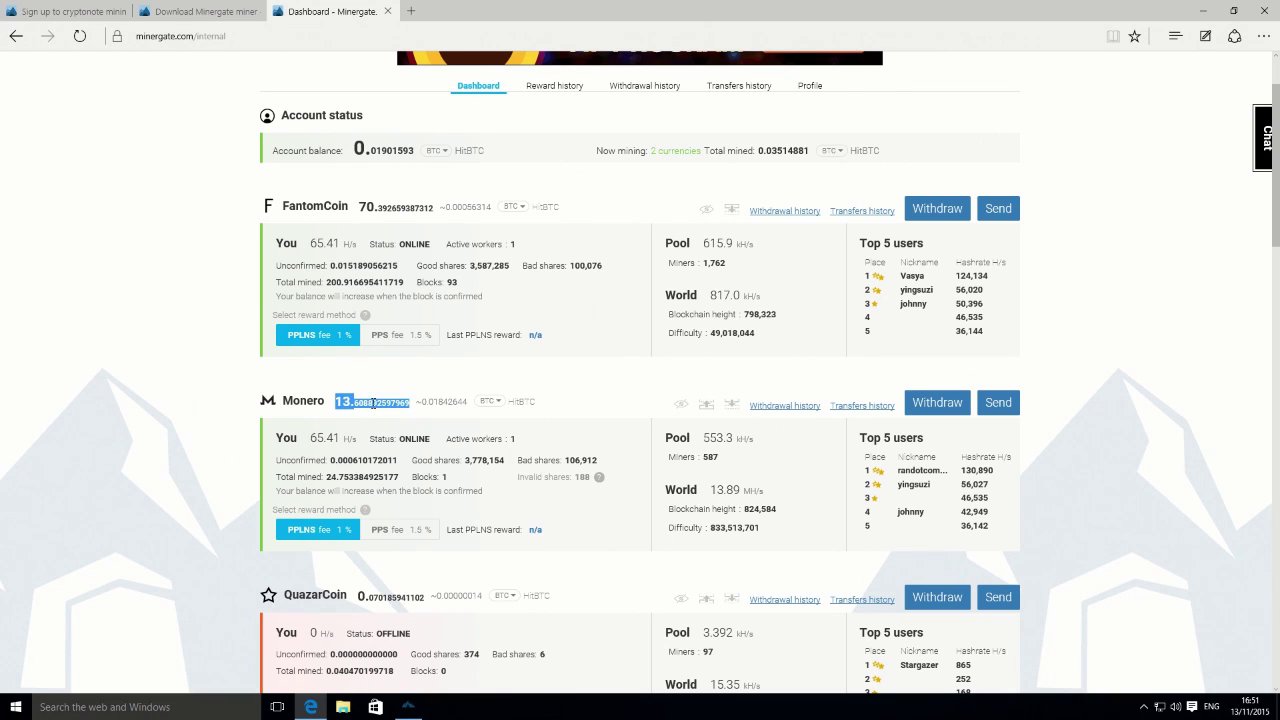
{"action": "double_click", "coordinate": [380, 207]}
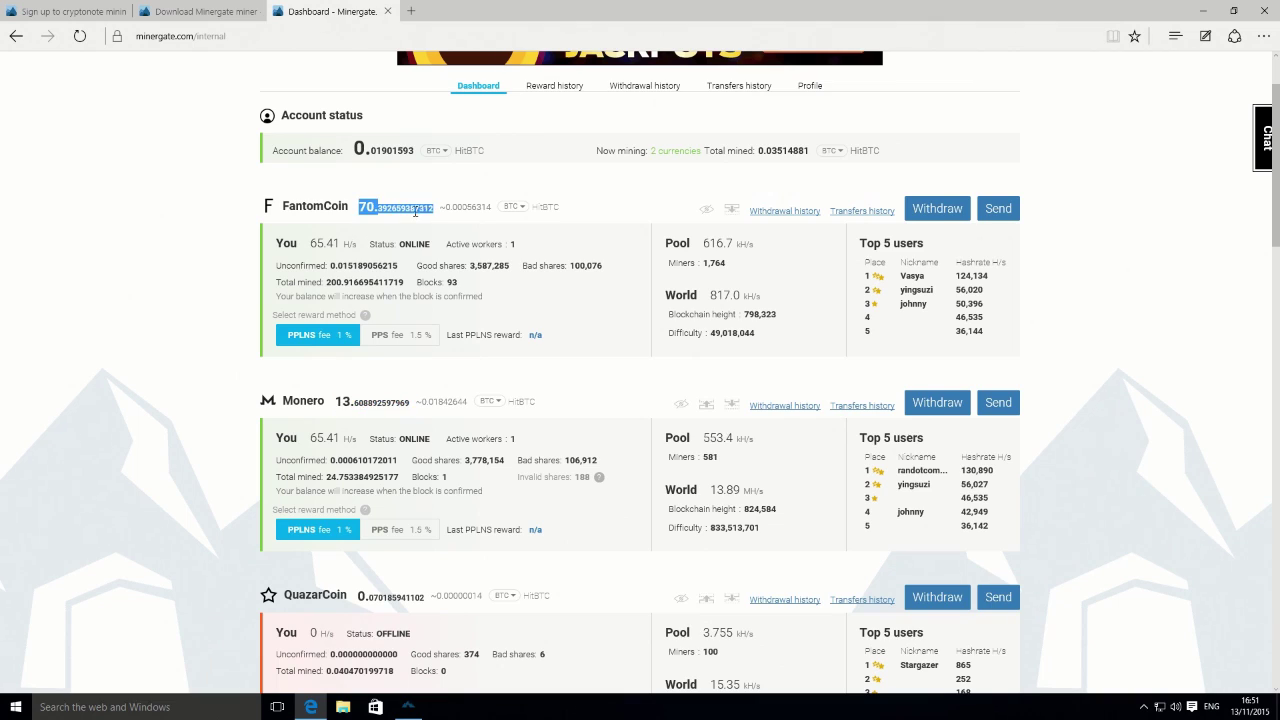
{"action": "scroll", "coordinate": [410, 380], "scroll_direction": "down", "scroll_amount": 3}
{"action": "scroll", "coordinate": [407, 385], "scroll_direction": "down", "scroll_amount": 4}
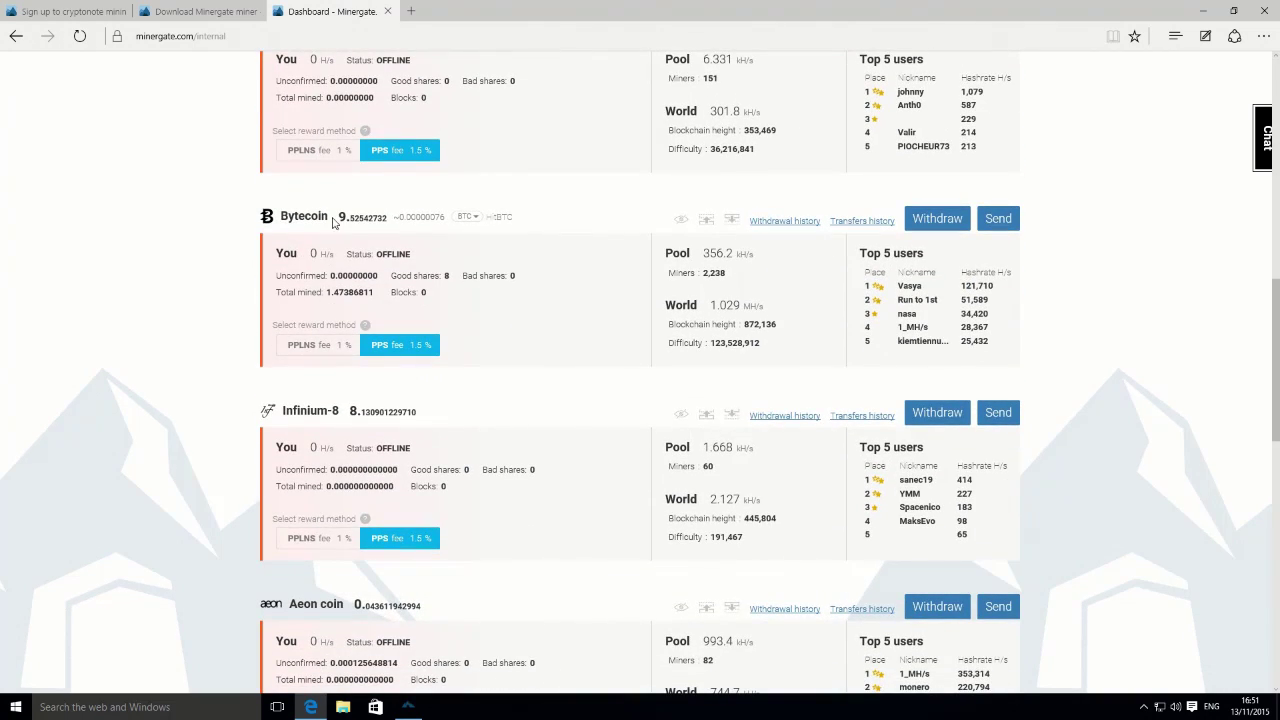
{"action": "scroll", "coordinate": [557, 398], "scroll_direction": "up", "scroll_amount": 9}
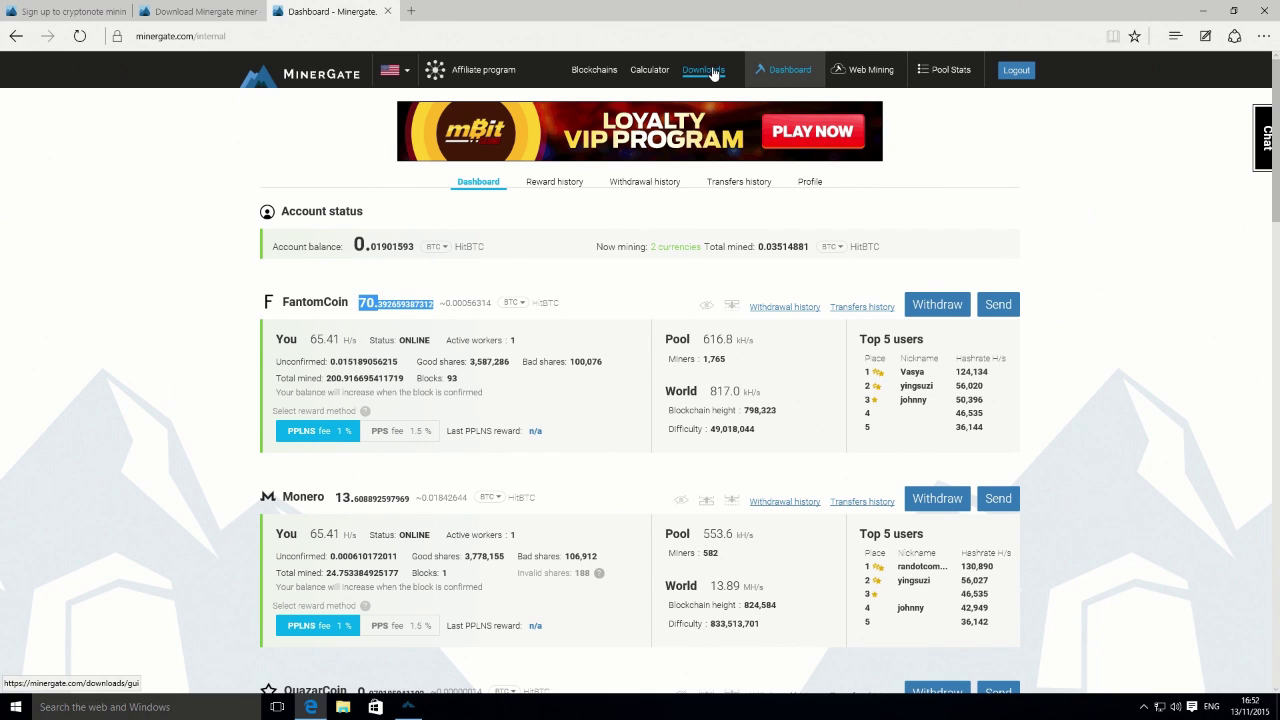
{"action": "scroll", "coordinate": [514, 191], "scroll_direction": "down", "scroll_amount": 1}
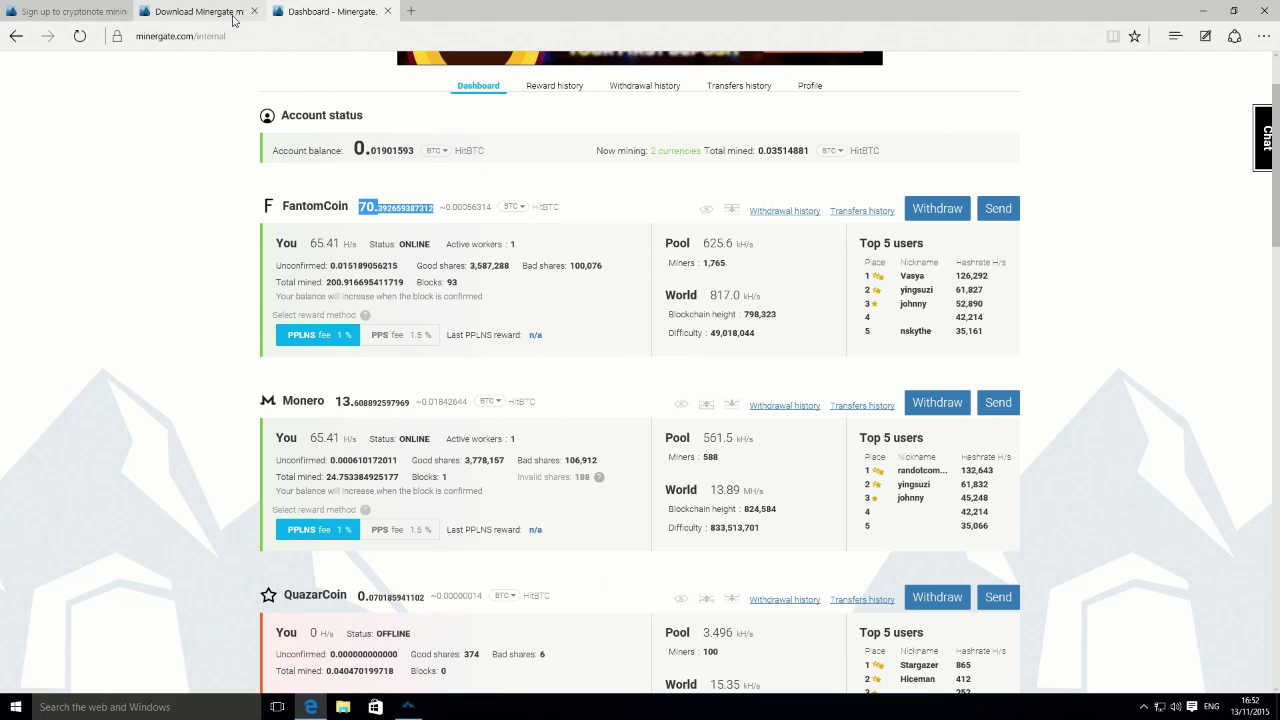
{"action": "left_click", "coordinate": [1204, 13]}
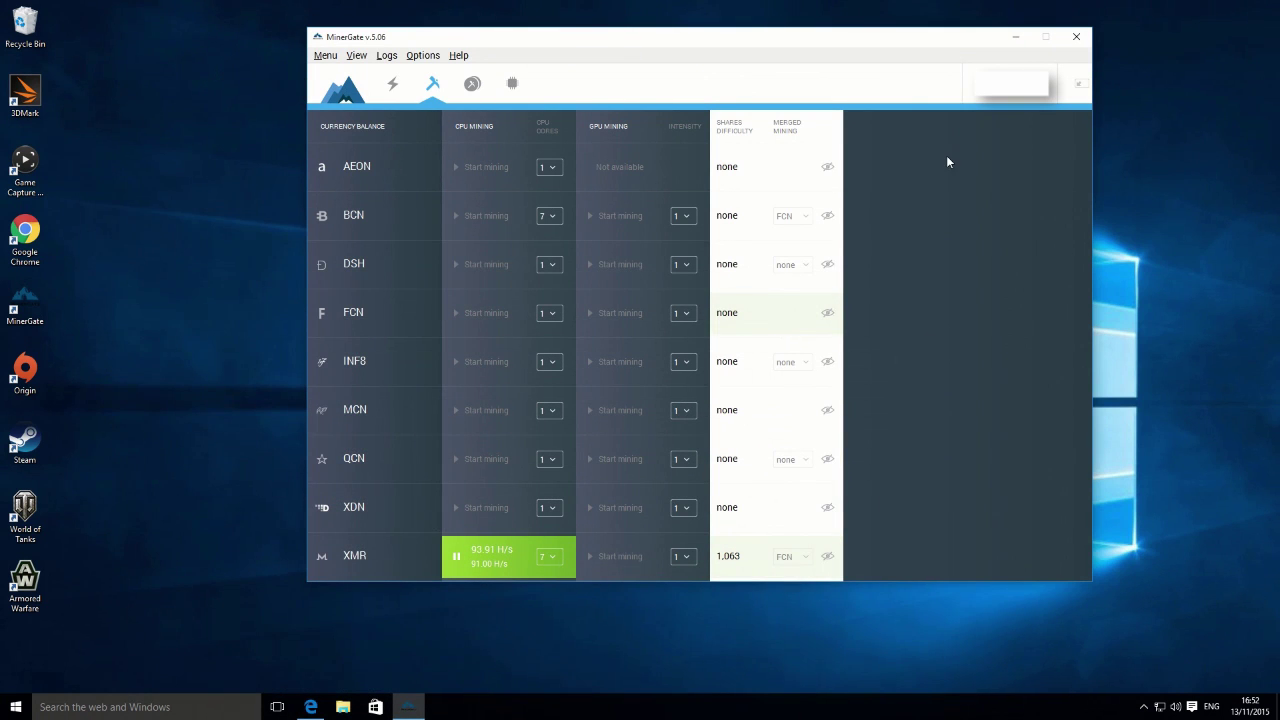